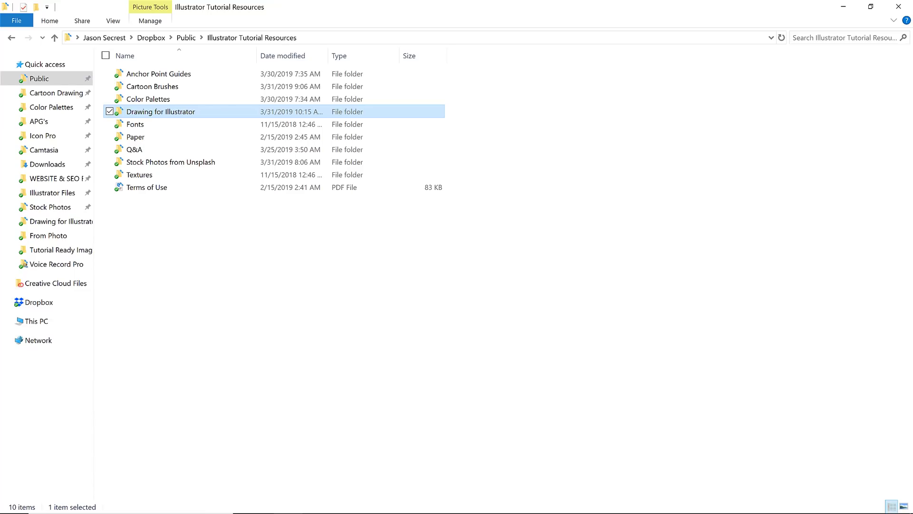
Open the Drawing for Illustrator folder.
key(Return)
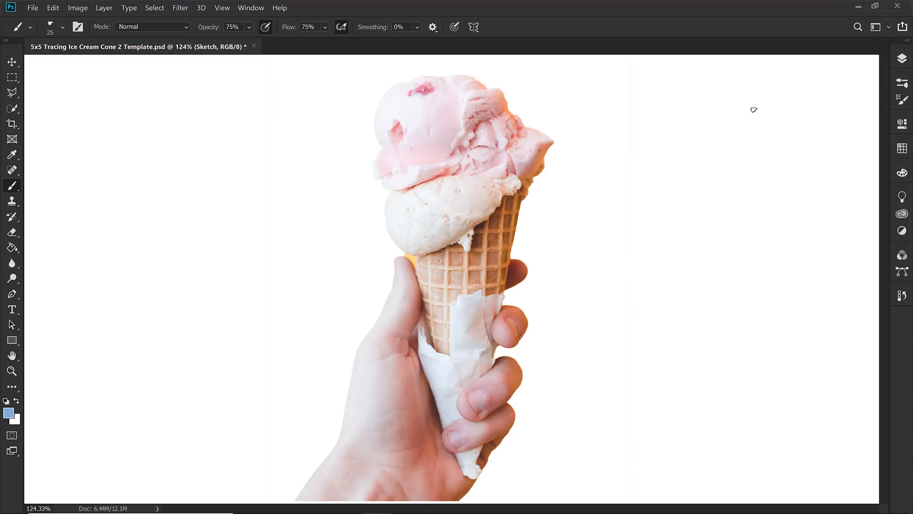
Set the opacity of the ice cream photo's frame layer to 50%.
key(F7)
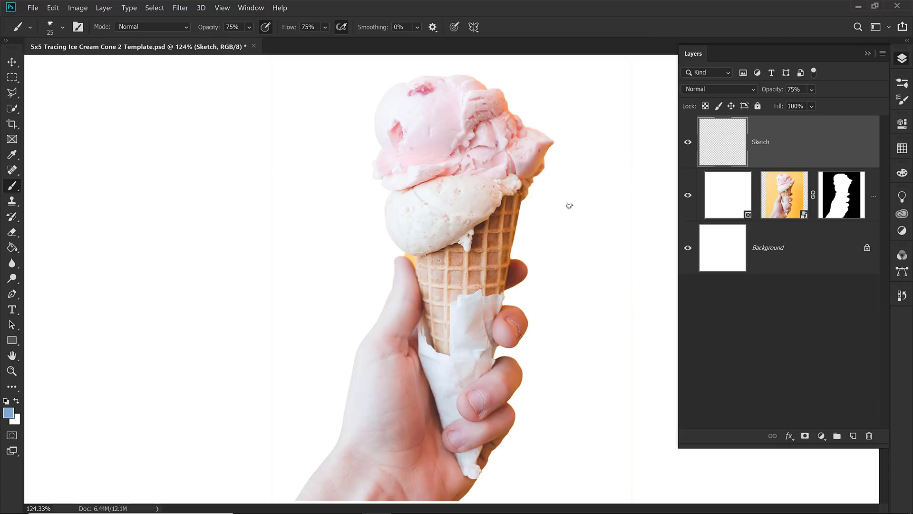
click(728, 198)
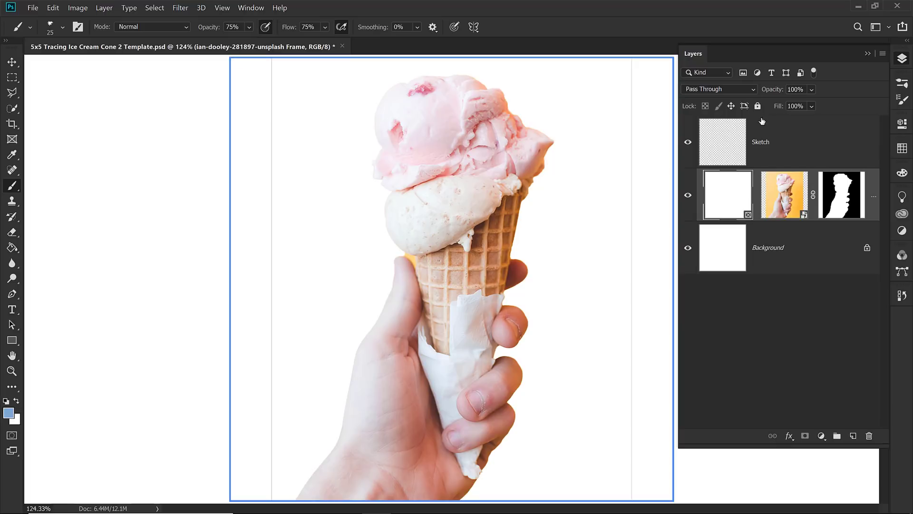
drag(773, 93, 751, 92)
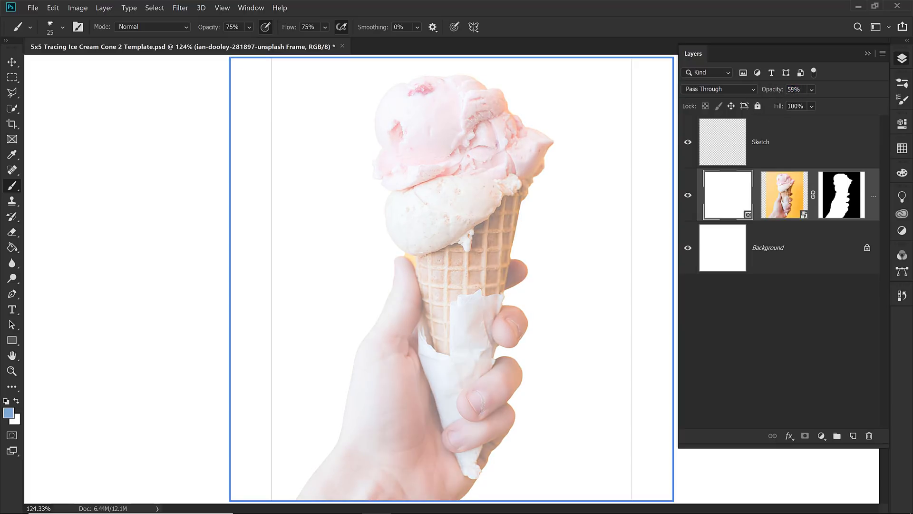
click(785, 90)
text(50)
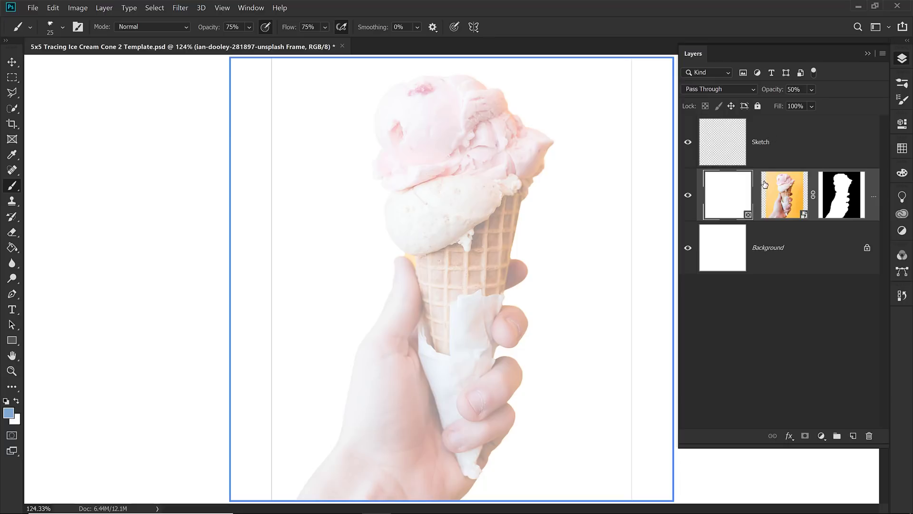
Lock the ice cream photo layer and make the Sketch layer active for drawing.
click(758, 106)
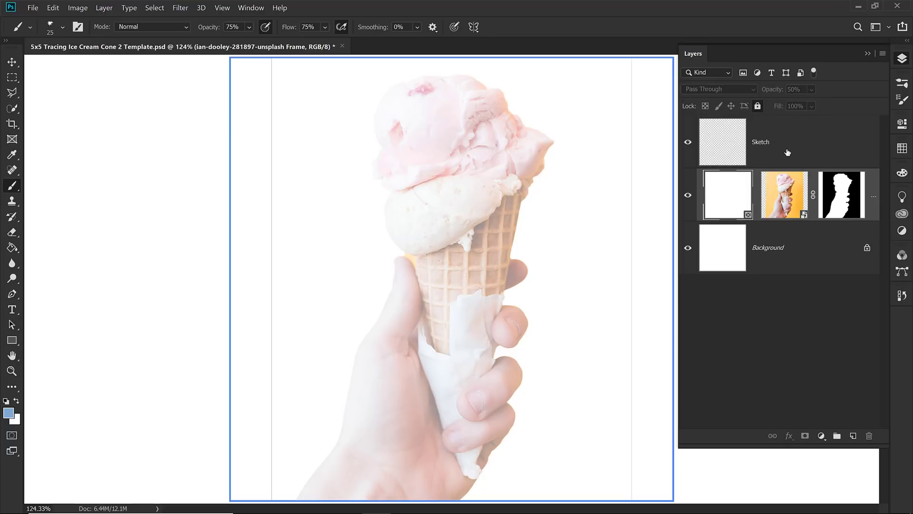
click(789, 146)
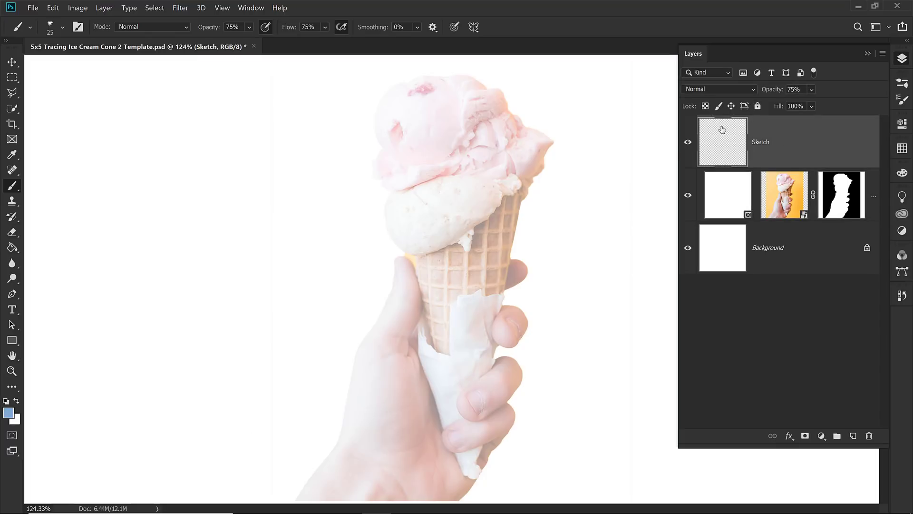
click(868, 54)
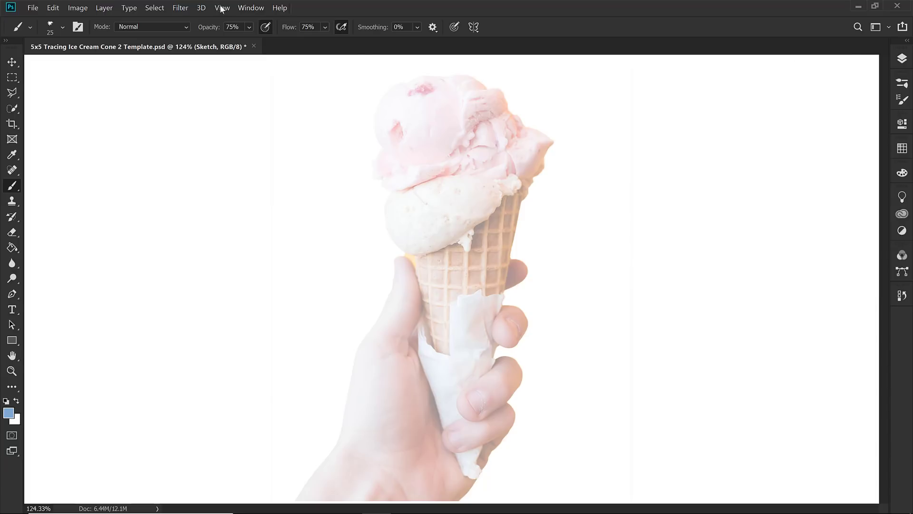
Look through the Dry Media Brushes group among the available brush presets.
click(62, 28)
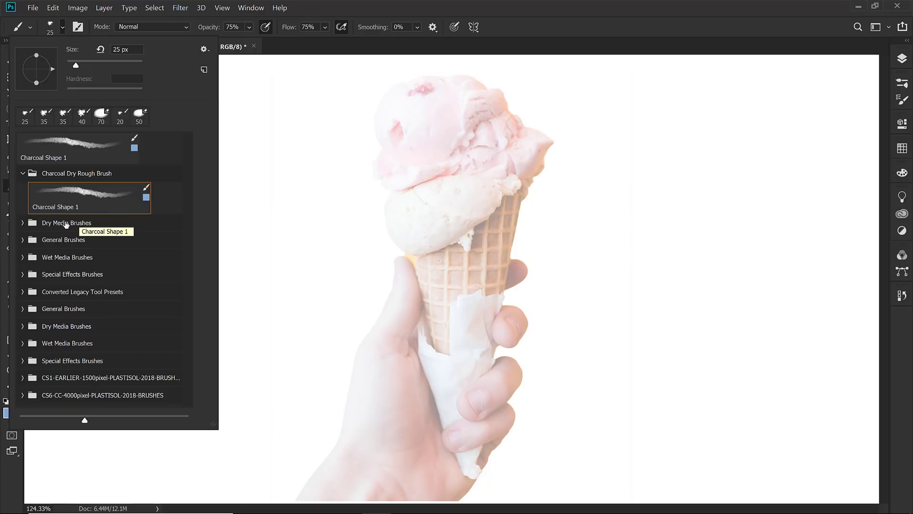
click(23, 222)
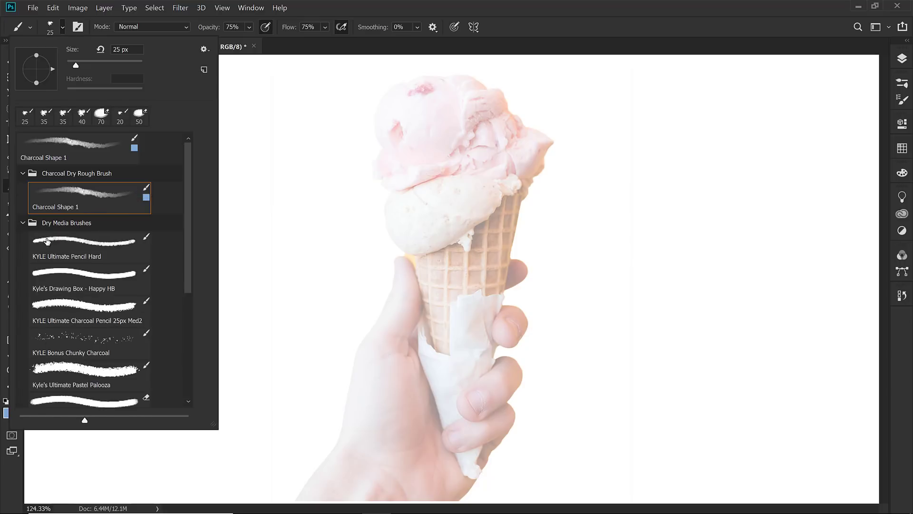
click(23, 224)
click(22, 223)
click(23, 223)
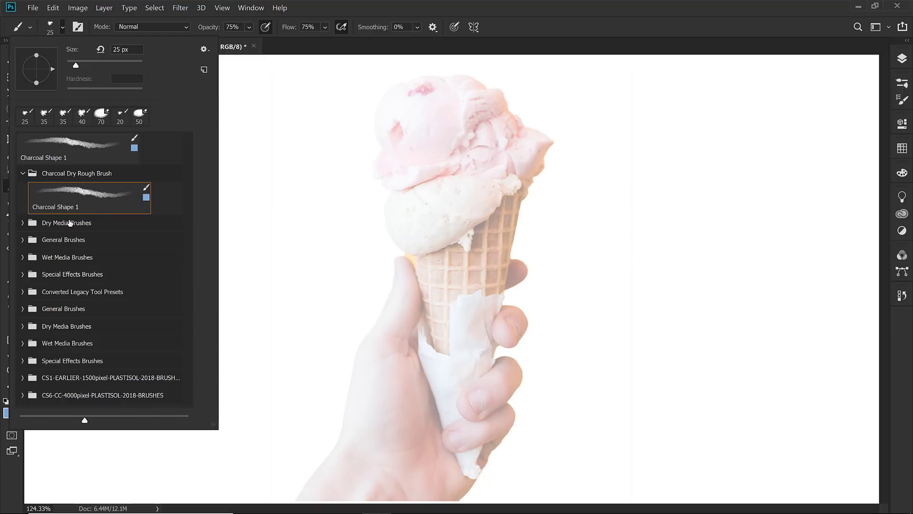
click(358, 8)
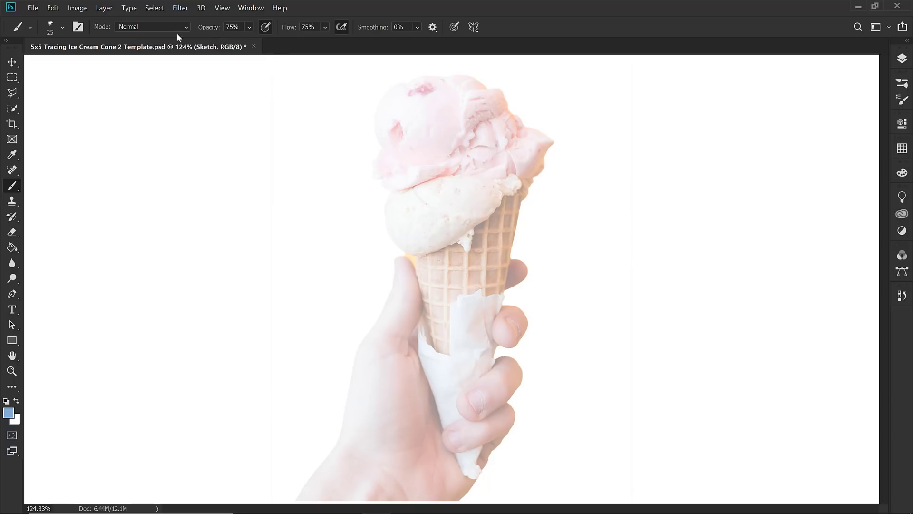
Set the Charcoal Shape 1 brush to 50% opacity and a size of 35 px.
double_click(231, 27)
text(50)
key(Return)
click(62, 28)
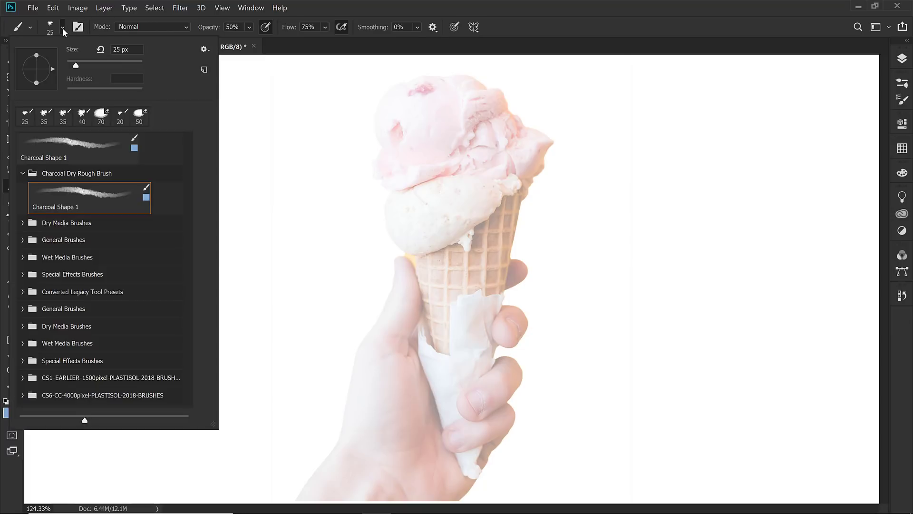
click(121, 51)
text(35)
key(Delete)
key(Delete)
key(Return)
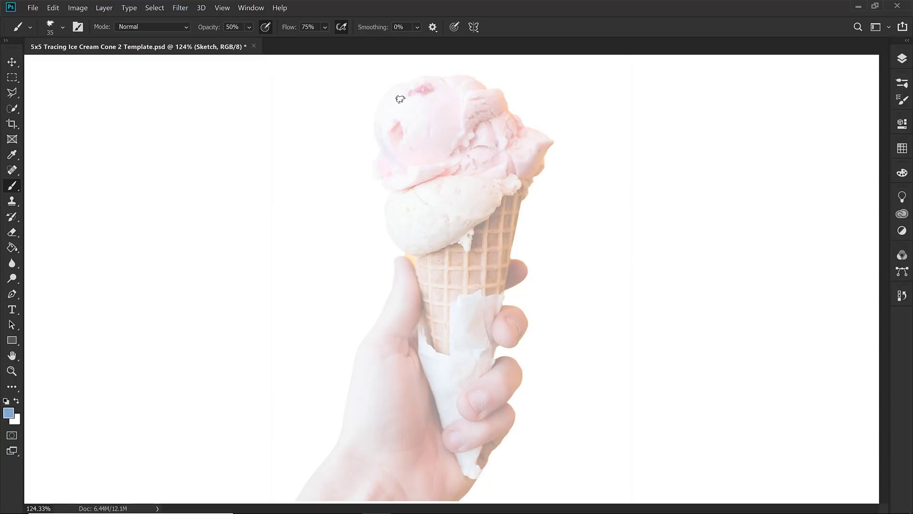
Roughly trace the basic shapes of the ice cream scoops, cone and paper wrapper over the photo.
drag(383, 99, 435, 76)
mouse_move(468, 136)
mouse_down()
mouse_move(499, 90)
mouse_move(507, 110)
mouse_up()
drag(418, 82, 477, 78)
drag(390, 189, 388, 237)
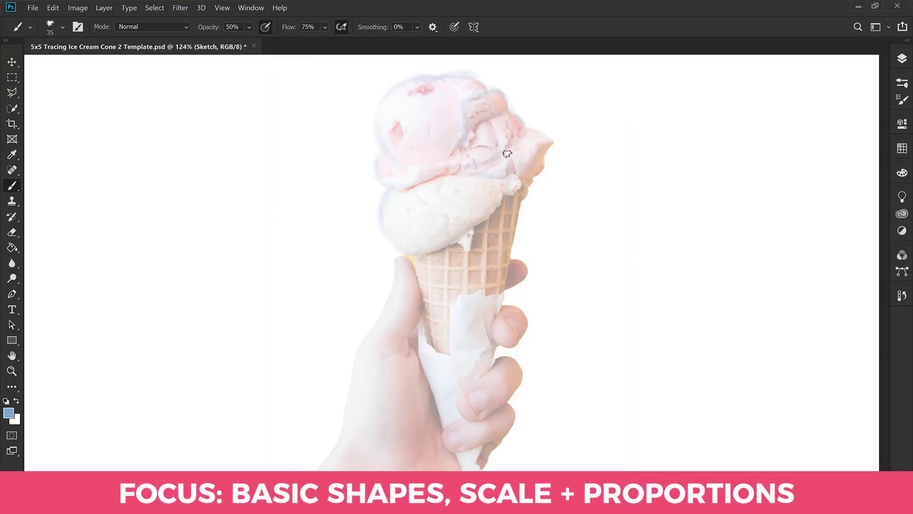
mouse_move(522, 128)
mouse_down()
mouse_move(552, 149)
mouse_move(536, 171)
mouse_up()
mouse_move(393, 192)
mouse_down()
mouse_move(381, 213)
mouse_move(392, 210)
mouse_move(427, 253)
mouse_up()
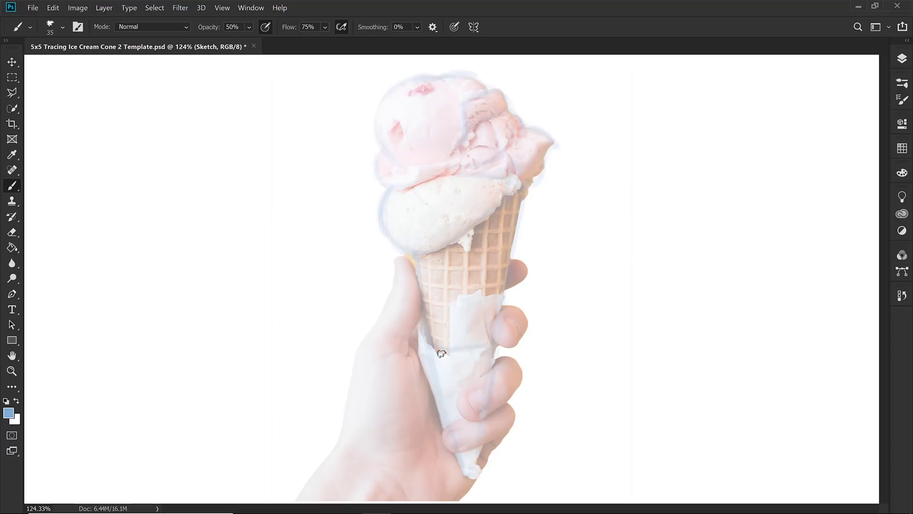
drag(440, 351, 487, 345)
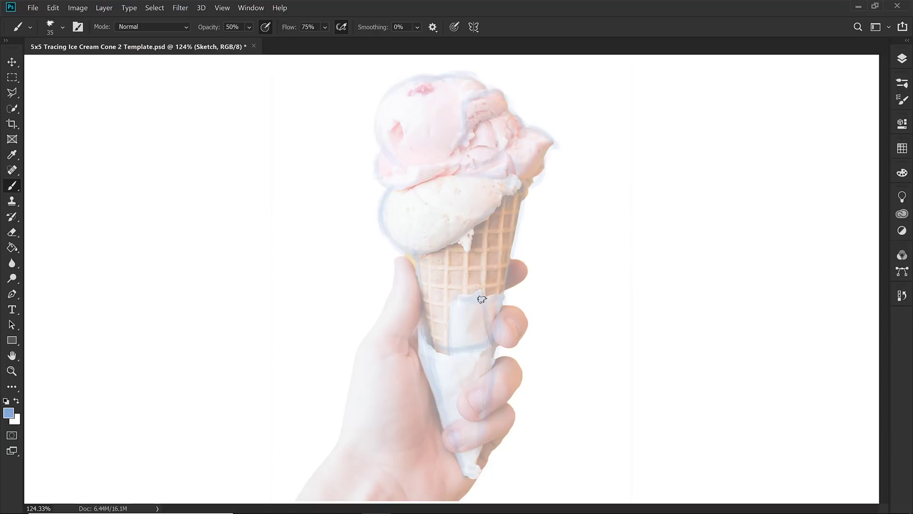
drag(480, 298, 454, 300)
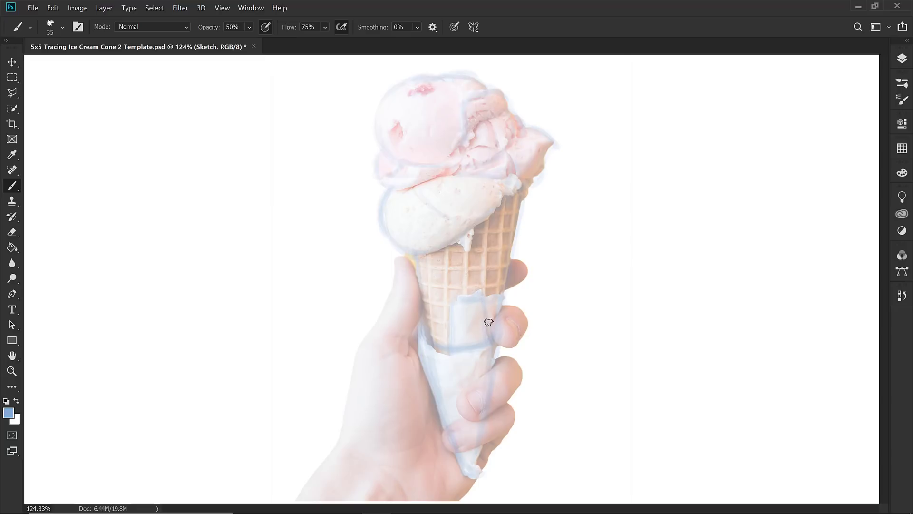
Hide the photo layer and darken the sketch lines of the cone, lower scoop and outer bulges of the ice cream.
click(897, 58)
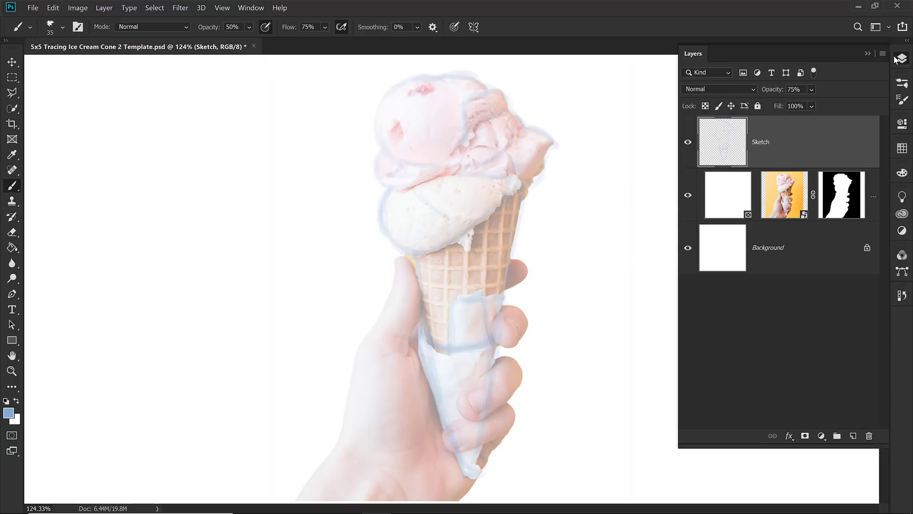
click(687, 199)
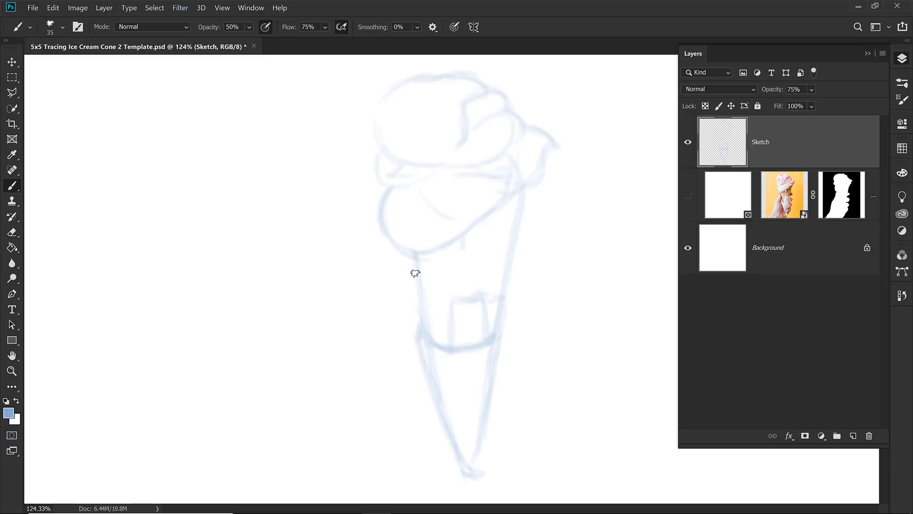
drag(524, 199, 468, 469)
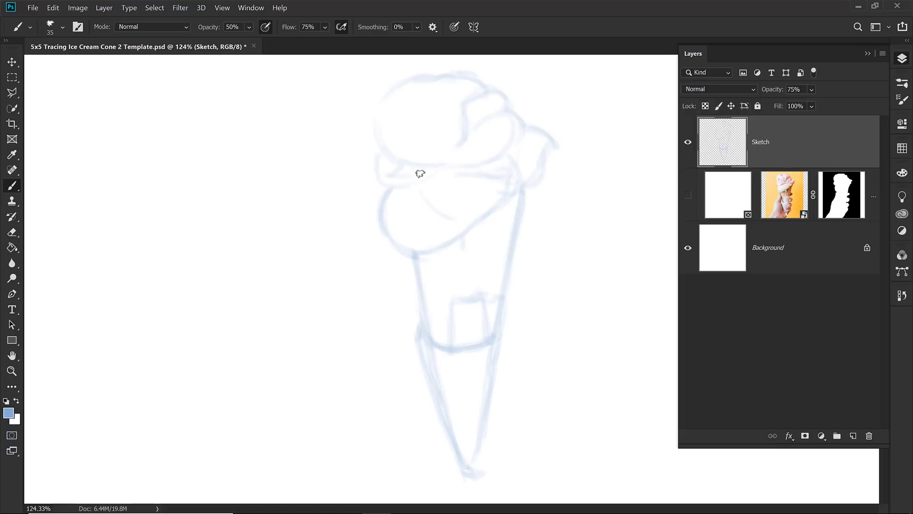
mouse_move(388, 241)
mouse_down()
mouse_move(479, 226)
mouse_move(461, 229)
mouse_move(486, 200)
mouse_move(522, 192)
mouse_up()
drag(489, 87, 554, 144)
drag(551, 146, 522, 194)
drag(380, 144, 392, 184)
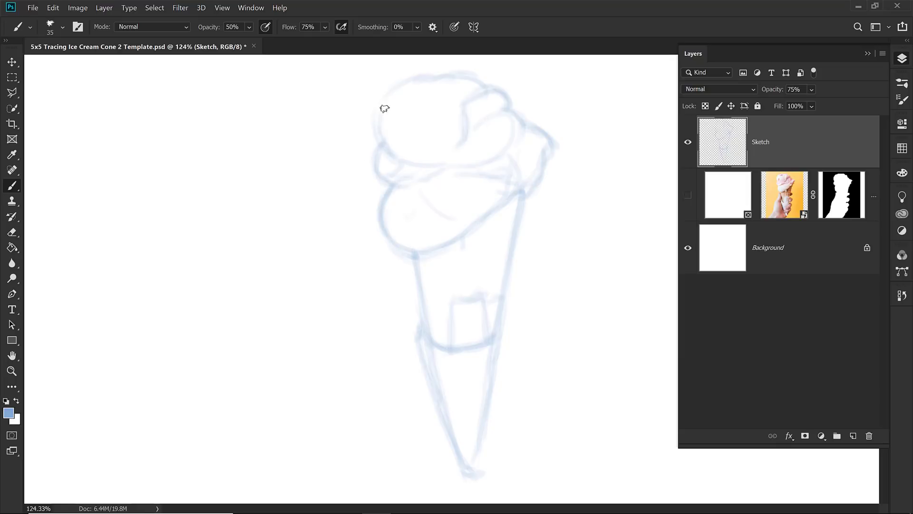
Reinforce the top scoop's outline and inner folds, plus the edges of the paper wrapper.
drag(382, 143, 487, 87)
drag(462, 104, 449, 149)
mouse_move(505, 110)
mouse_down()
mouse_move(553, 142)
mouse_move(529, 198)
mouse_up()
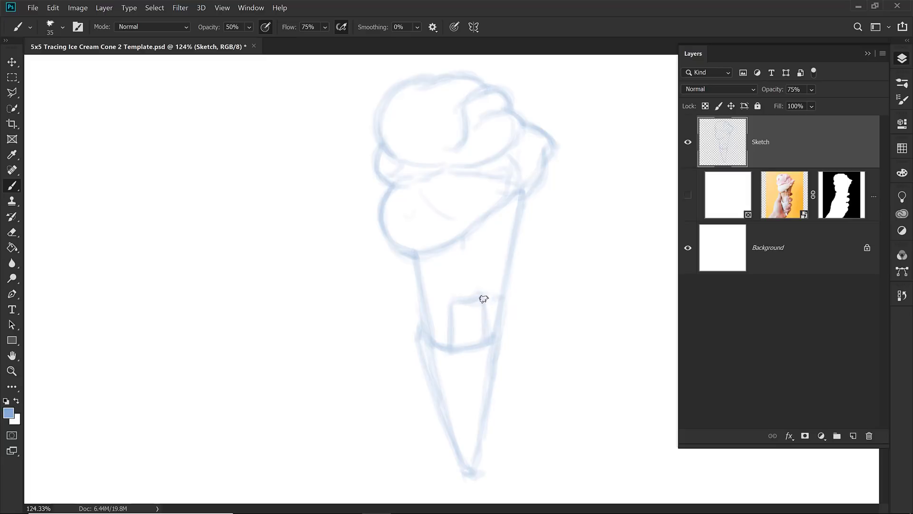
drag(504, 296, 483, 300)
drag(422, 325, 441, 426)
drag(427, 358, 470, 476)
Add a new layer above the Sketch layer and lock the Sketch layer.
click(853, 437)
click(781, 207)
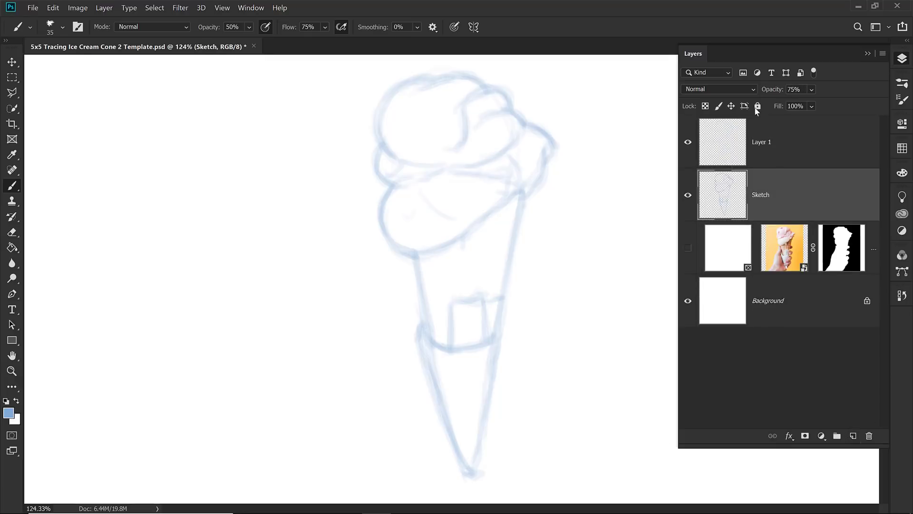
click(759, 106)
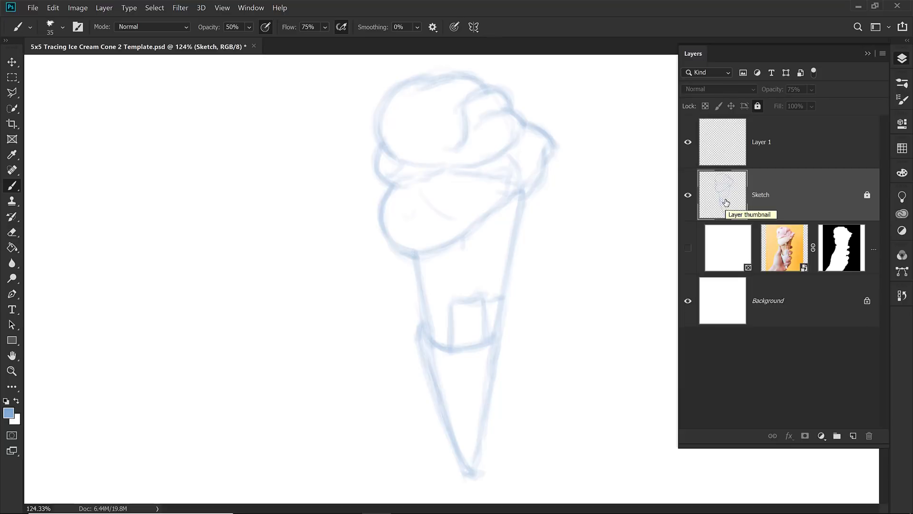
Show the photo layer again, reduce its opacity to 33% and lock it.
click(688, 248)
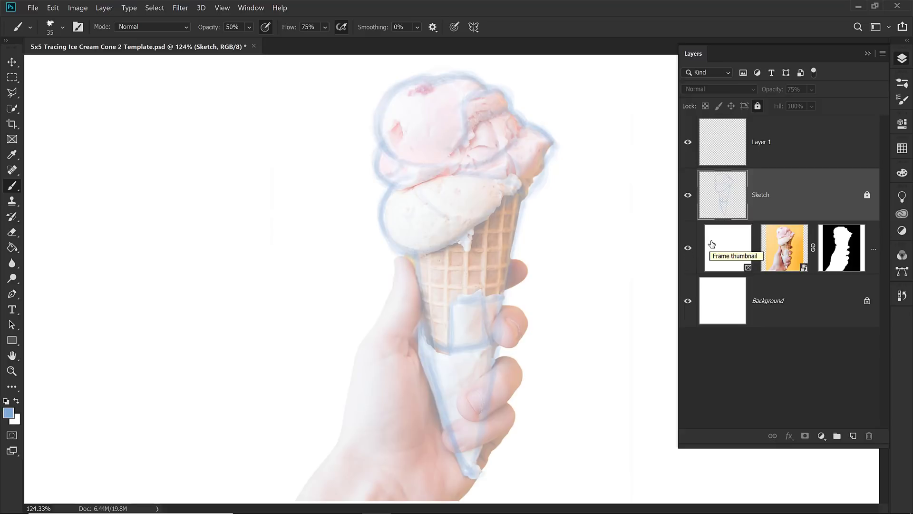
click(711, 245)
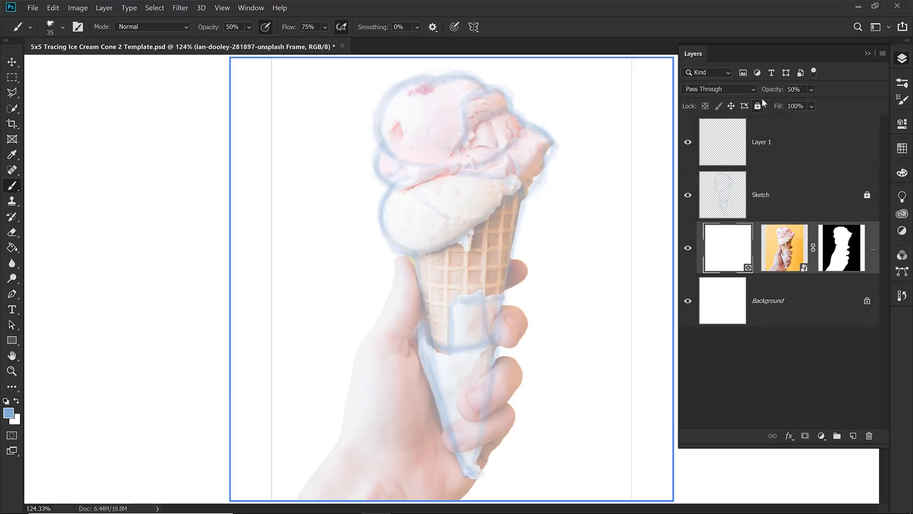
click(773, 91)
text(33)
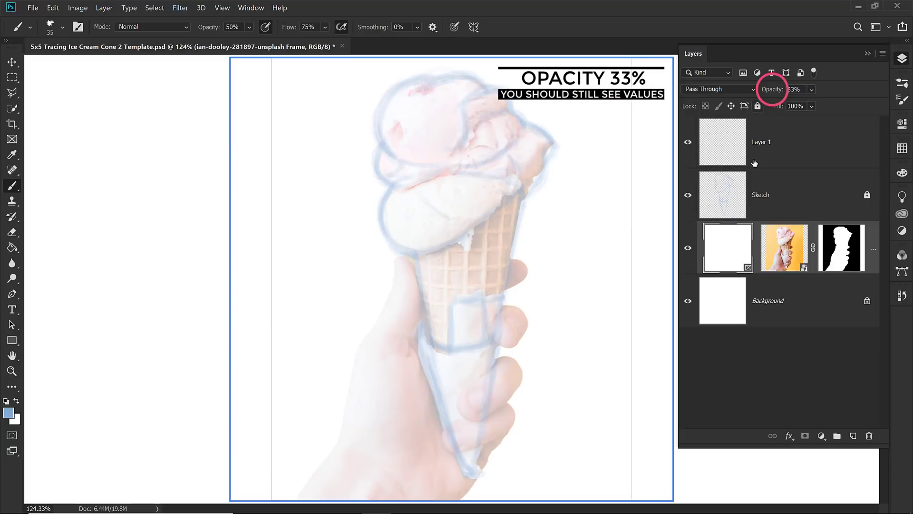
click(757, 107)
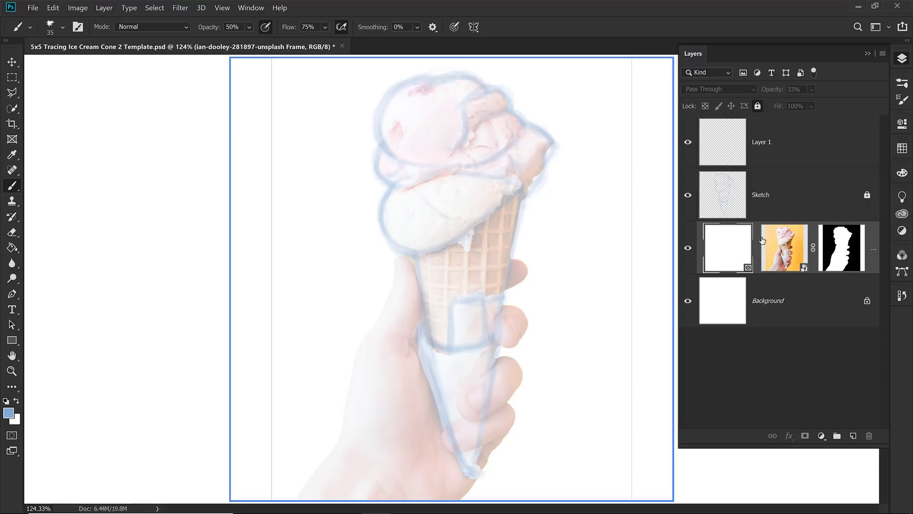
Make Layer 1 active and ready the Brush at 25 px and 75% opacity for detail work on the scoops.
click(787, 147)
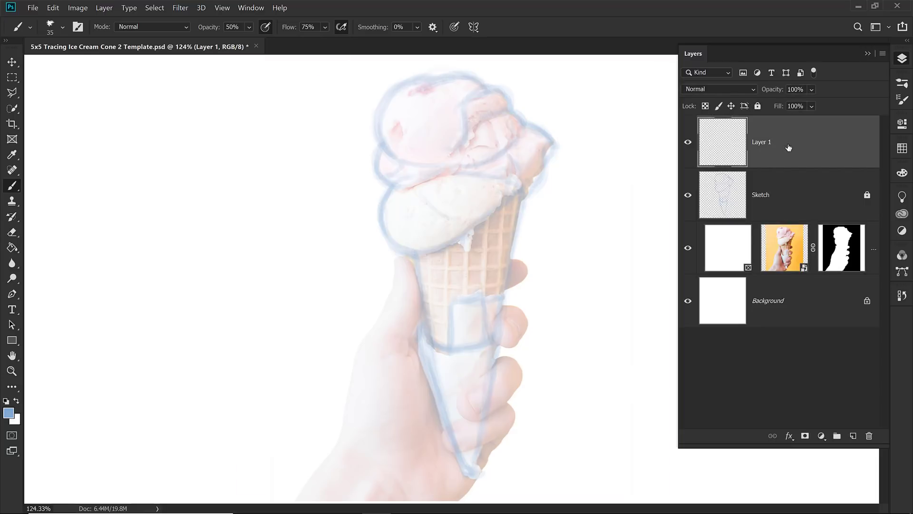
click(868, 53)
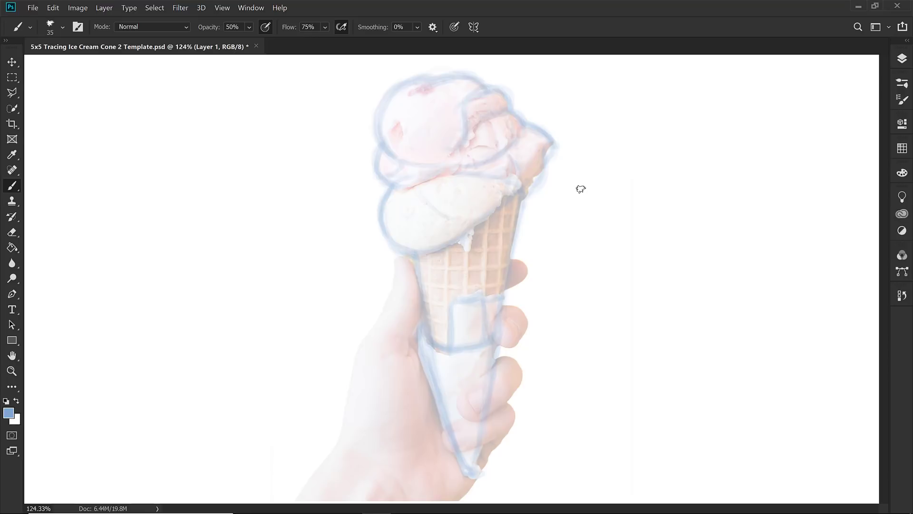
key(z)
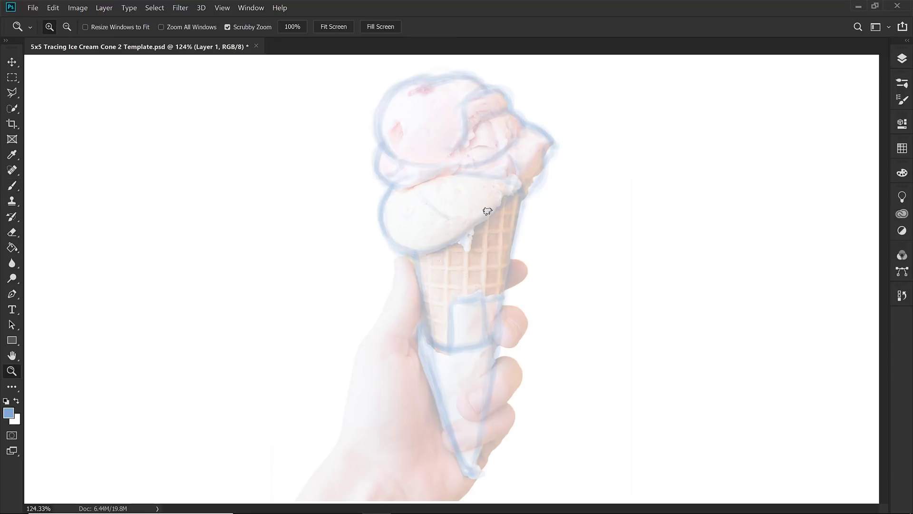
drag(435, 167, 456, 186)
key(b)
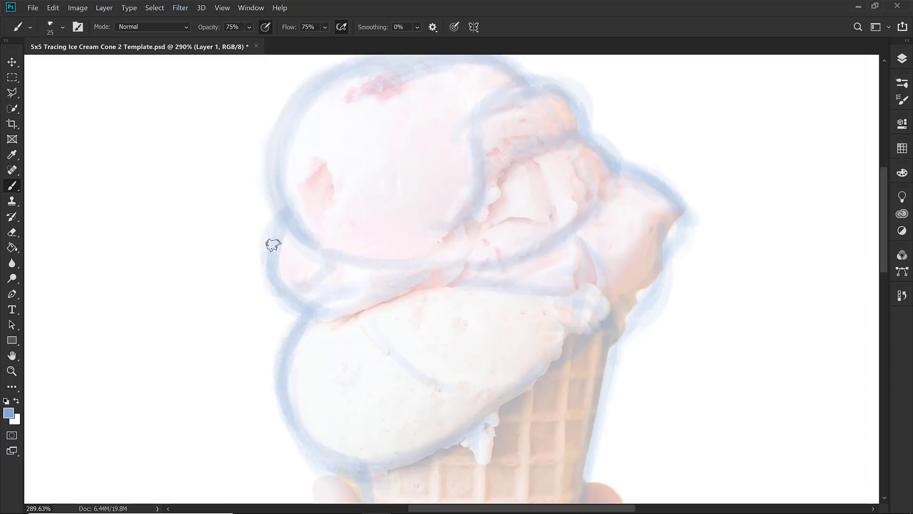
Trace the lower scoop's full contour and the left edge of the bulge above it with more defined strokes.
drag(271, 267, 281, 223)
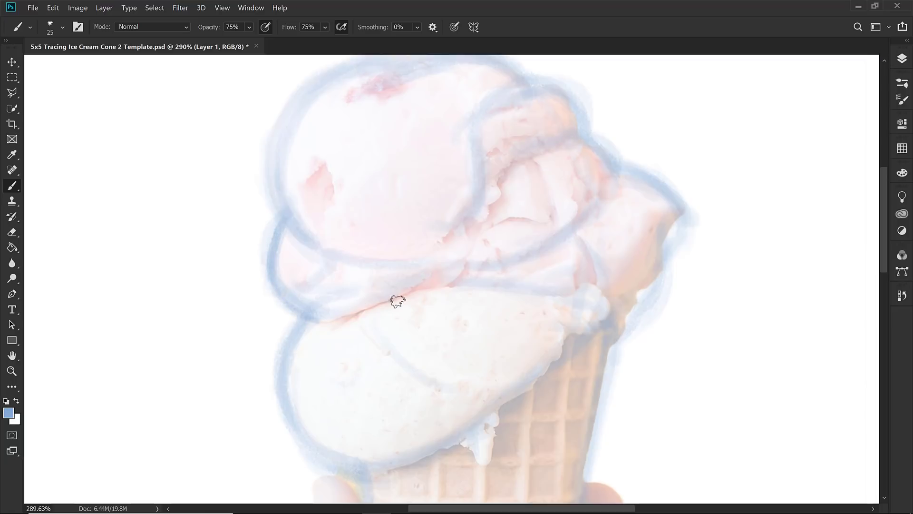
mouse_move(401, 301)
mouse_down()
mouse_move(313, 341)
mouse_move(358, 314)
mouse_move(302, 358)
mouse_up()
mouse_move(350, 316)
mouse_down()
mouse_move(313, 348)
mouse_move(382, 303)
mouse_move(371, 311)
mouse_move(459, 285)
mouse_move(572, 298)
mouse_move(542, 293)
mouse_move(568, 290)
mouse_move(598, 302)
mouse_up()
drag(285, 216, 295, 306)
mouse_move(271, 262)
mouse_down()
mouse_move(300, 320)
mouse_move(284, 353)
mouse_move(283, 410)
mouse_move(342, 466)
mouse_move(369, 471)
mouse_up()
mouse_move(291, 330)
mouse_down()
mouse_move(280, 368)
mouse_move(296, 426)
mouse_up()
mouse_move(367, 469)
mouse_down()
mouse_move(499, 419)
mouse_move(415, 460)
mouse_move(537, 373)
mouse_move(520, 388)
mouse_move(577, 331)
mouse_up()
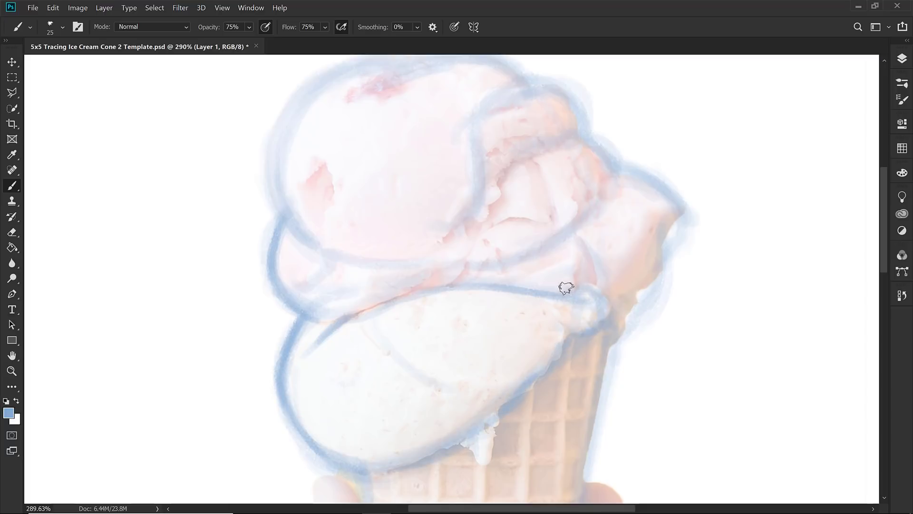
Trace the lower scoop's rounded right tip and the right-hand bulge with its drip running down to the cone.
drag(585, 285, 579, 327)
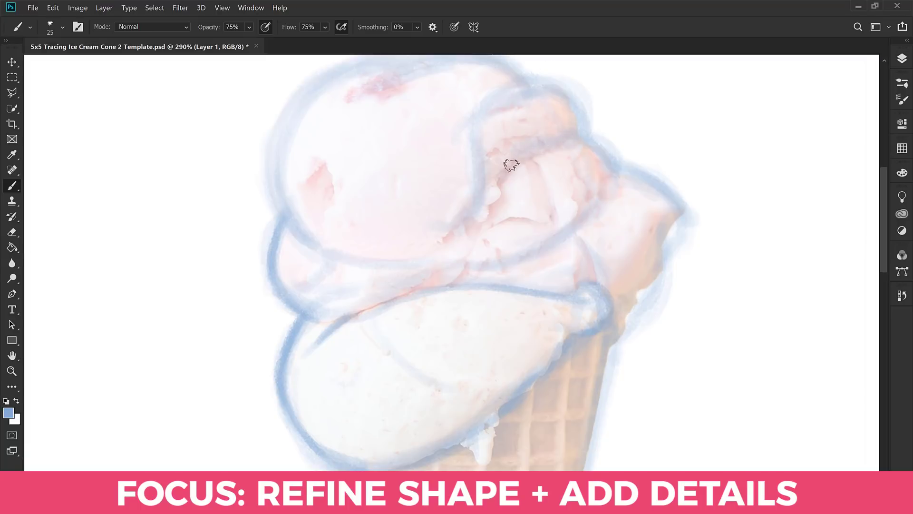
drag(484, 264, 565, 237)
drag(556, 189, 563, 215)
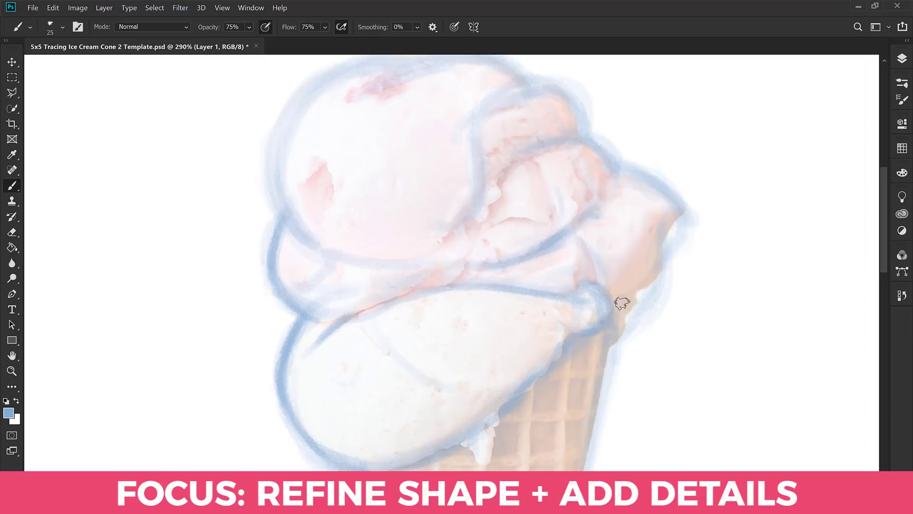
drag(615, 302, 644, 293)
mouse_move(606, 362)
mouse_down()
mouse_move(658, 292)
mouse_move(655, 303)
mouse_up()
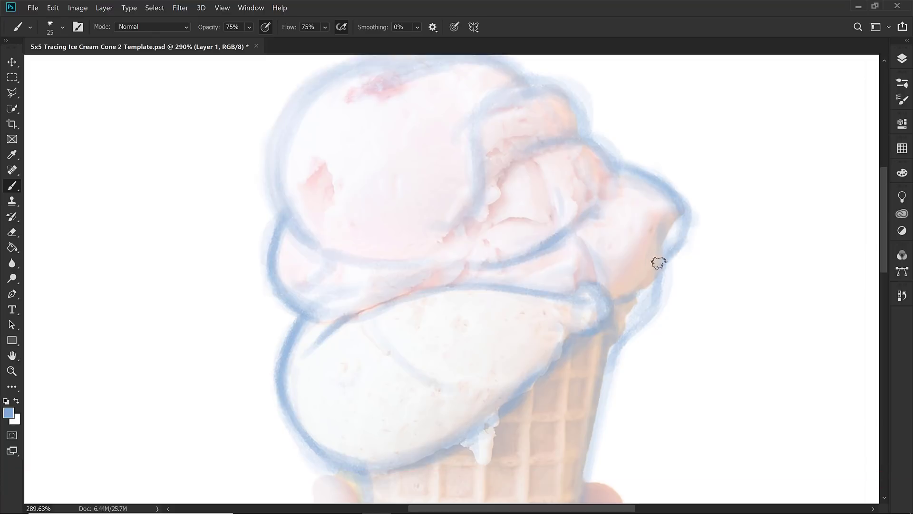
drag(669, 259, 687, 210)
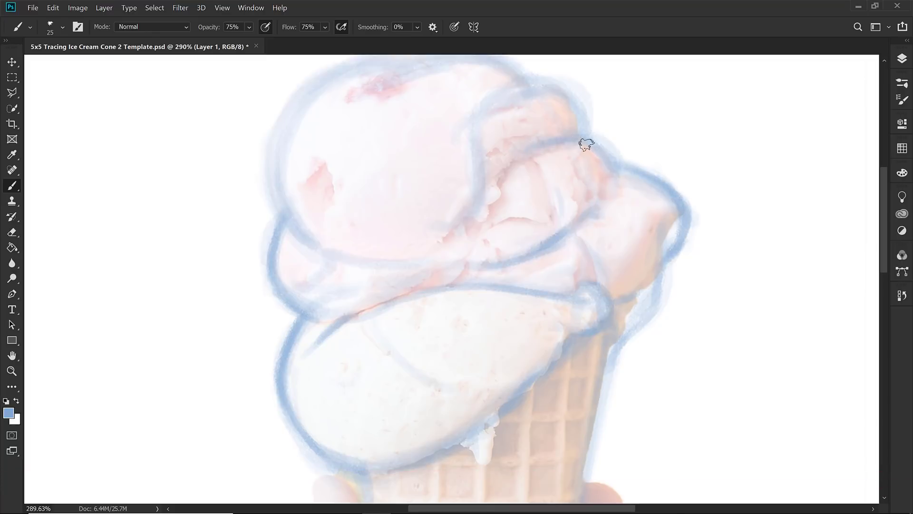
Trace the rounded folds on the right side of the top scoop, including the inner edge where they meet it.
mouse_move(545, 144)
mouse_down()
mouse_move(600, 137)
mouse_move(618, 161)
mouse_up()
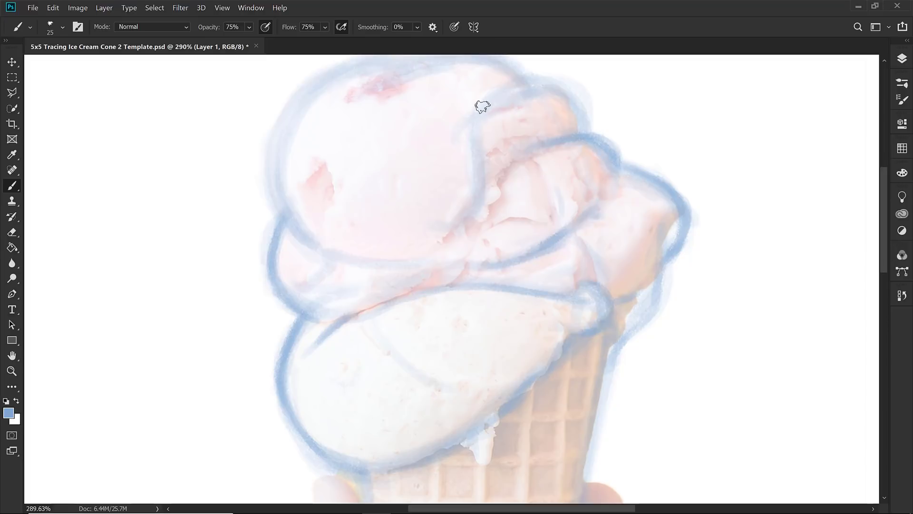
mouse_move(577, 131)
mouse_down()
mouse_move(520, 85)
mouse_move(546, 132)
mouse_move(486, 104)
mouse_move(479, 177)
mouse_move(467, 213)
mouse_move(445, 220)
mouse_up()
mouse_move(473, 182)
mouse_down()
mouse_move(430, 230)
mouse_move(488, 201)
mouse_move(528, 151)
mouse_up()
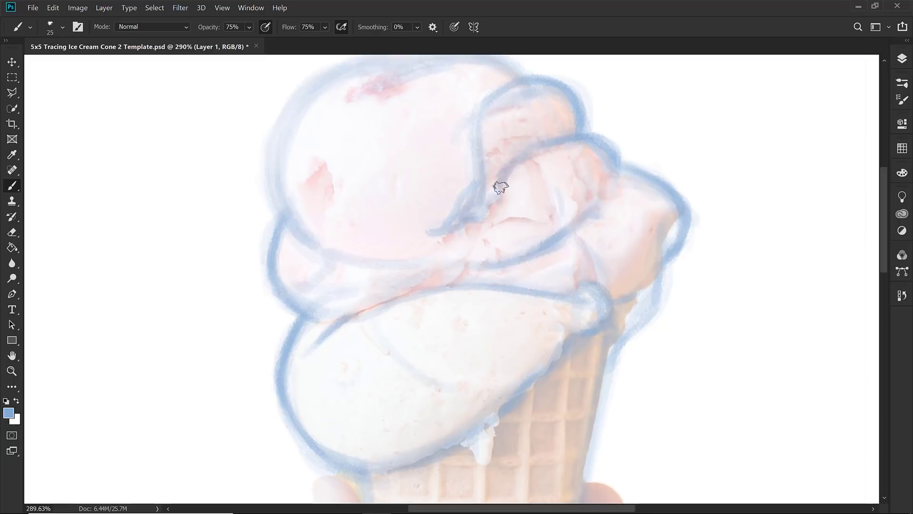
mouse_move(502, 191)
mouse_down()
mouse_move(474, 223)
mouse_move(425, 237)
mouse_move(438, 231)
mouse_move(486, 103)
mouse_move(506, 105)
mouse_move(509, 89)
mouse_move(514, 98)
mouse_move(576, 103)
mouse_move(566, 90)
mouse_move(578, 107)
mouse_up()
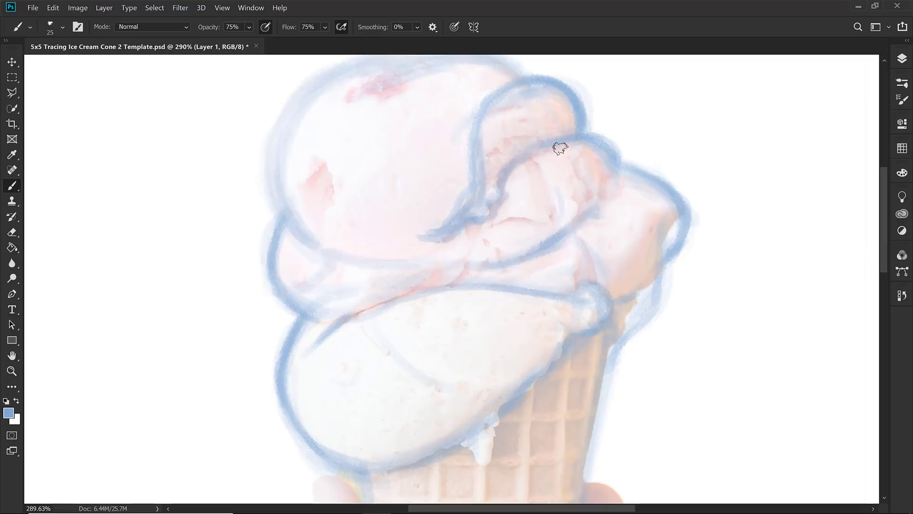
mouse_move(541, 147)
mouse_down()
mouse_move(590, 138)
mouse_move(612, 165)
mouse_move(656, 178)
mouse_move(666, 255)
mouse_up()
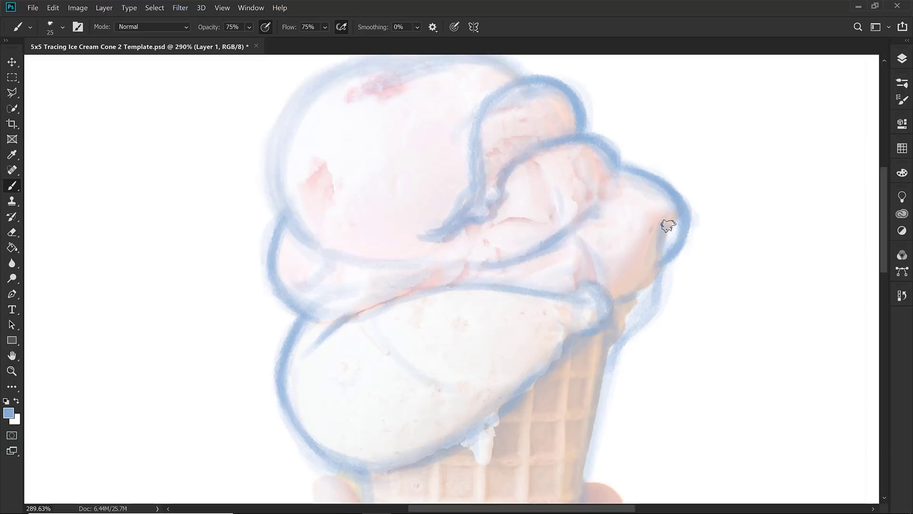
Strengthen the drip under the right-hand bulge and add the small pointed crease beside it.
mouse_move(670, 224)
mouse_down()
mouse_move(647, 325)
mouse_move(612, 337)
mouse_move(642, 321)
mouse_move(611, 355)
mouse_up()
drag(584, 248, 577, 293)
mouse_move(577, 233)
mouse_down()
mouse_move(599, 294)
mouse_move(604, 282)
mouse_up()
drag(585, 235, 602, 262)
Darken the lower scoop's upper edge and its left contour.
drag(594, 299, 442, 291)
drag(511, 287, 428, 290)
mouse_move(307, 319)
mouse_down()
mouse_move(286, 376)
mouse_move(369, 468)
mouse_up()
Trace the top scoop's outer contour with its second hump and sketch the crease beneath the scoop.
drag(354, 252, 360, 319)
mouse_move(299, 283)
mouse_down()
mouse_move(313, 146)
mouse_move(421, 130)
mouse_up()
drag(328, 135, 418, 120)
drag(312, 152, 282, 236)
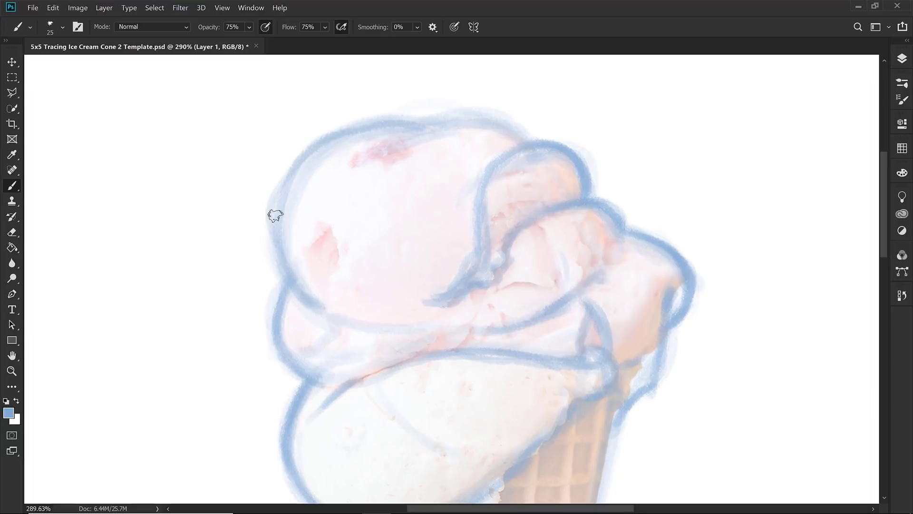
drag(280, 196, 348, 137)
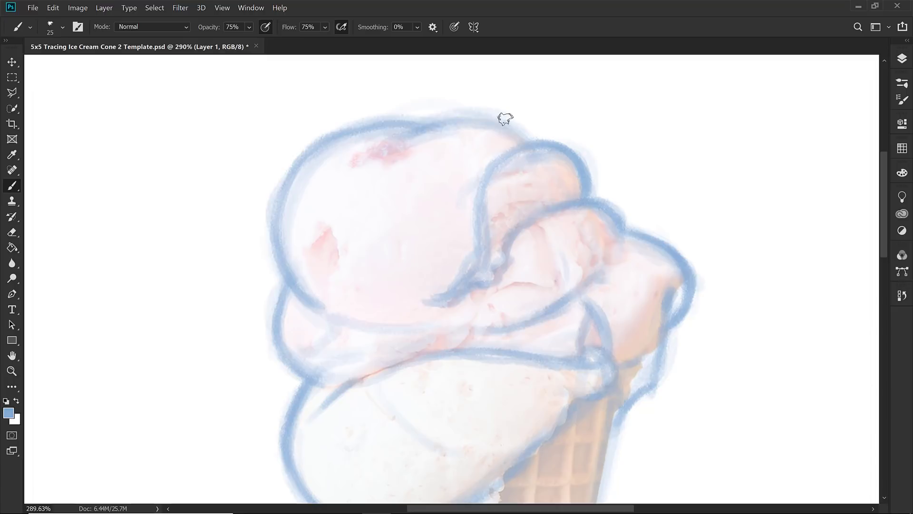
drag(431, 119, 525, 136)
mouse_move(383, 144)
mouse_down()
mouse_move(438, 124)
mouse_move(548, 146)
mouse_move(505, 112)
mouse_up()
drag(489, 218, 495, 169)
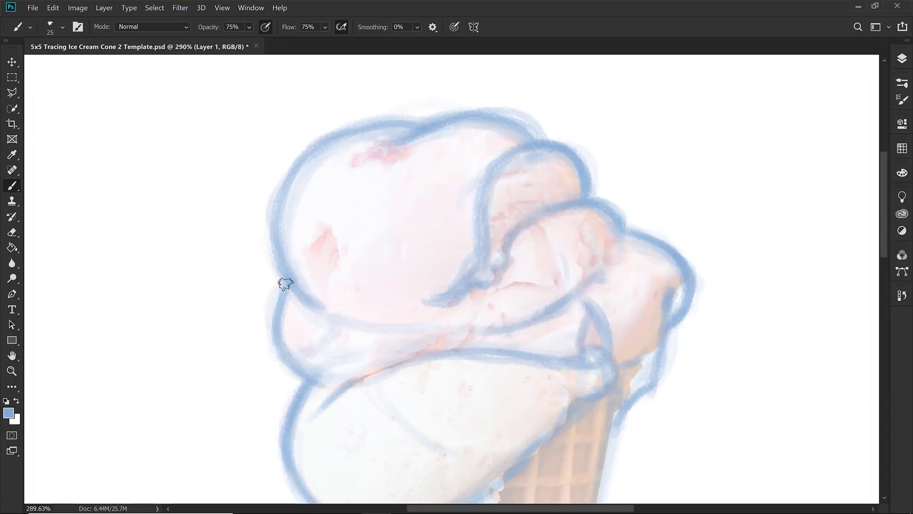
drag(346, 408, 338, 302)
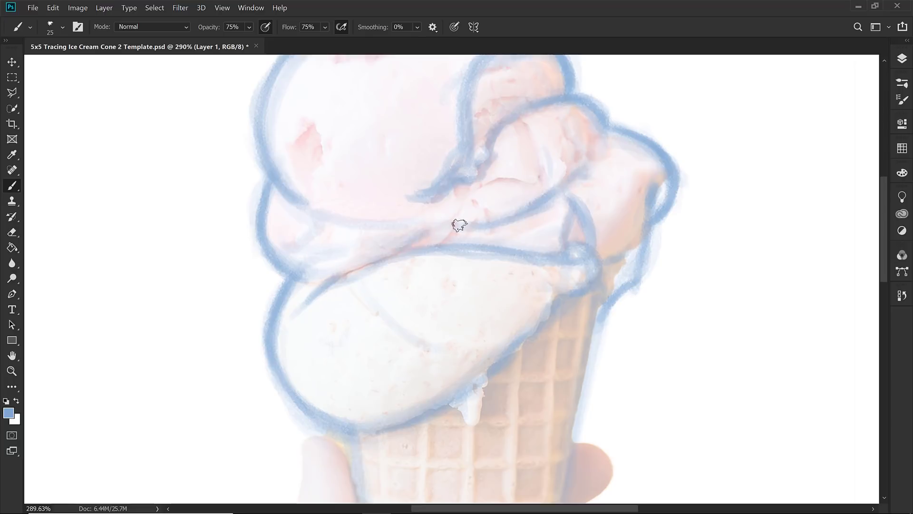
drag(585, 280, 603, 197)
Trace the paper wrapper's curved rim and the upright flaps standing above it on the cone.
key(ctrl+1)
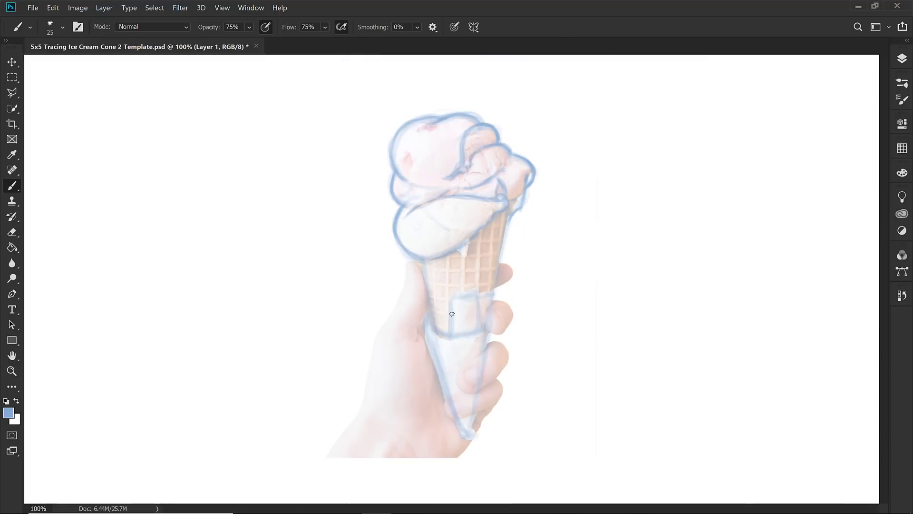
key(z)
drag(454, 311, 446, 273)
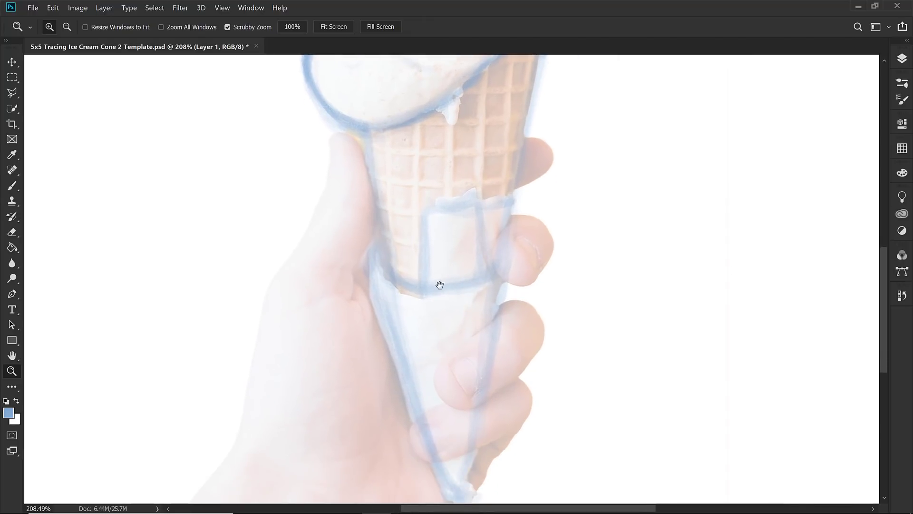
key(b)
mouse_move(382, 264)
mouse_down()
mouse_move(465, 283)
mouse_move(402, 281)
mouse_move(485, 273)
mouse_move(433, 286)
mouse_move(505, 266)
mouse_up()
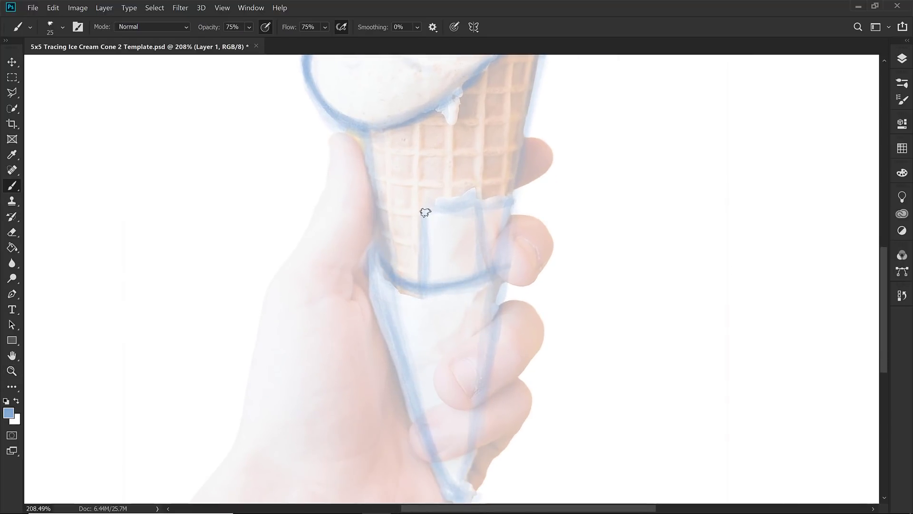
mouse_move(425, 286)
mouse_down()
mouse_move(426, 204)
mouse_move(469, 205)
mouse_move(425, 214)
mouse_up()
drag(480, 203, 478, 273)
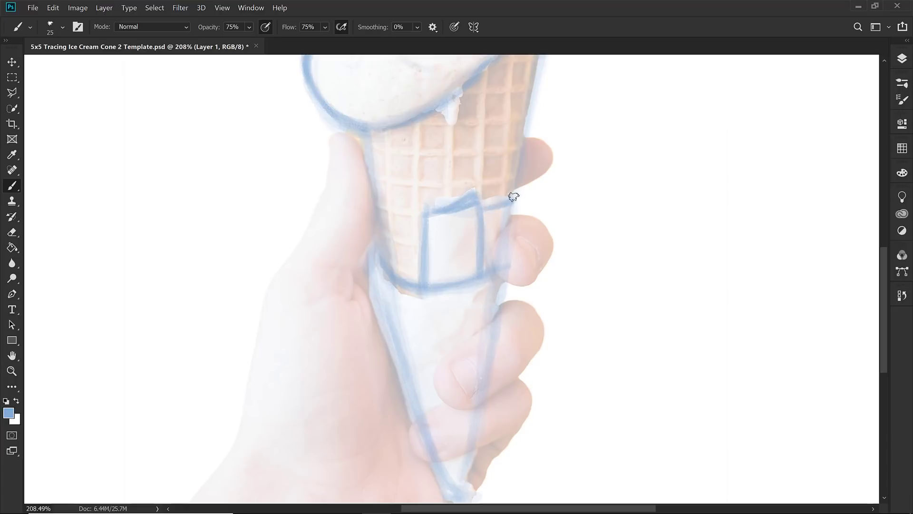
mouse_move(516, 196)
mouse_down()
mouse_move(485, 255)
mouse_move(514, 206)
mouse_move(507, 231)
mouse_move(511, 198)
mouse_move(503, 257)
mouse_move(516, 193)
mouse_move(495, 274)
mouse_up()
Reinforce the wrapper's rim and trace both tapering sides down to the cone's tip.
drag(378, 269, 509, 264)
mouse_move(375, 250)
mouse_down()
mouse_move(405, 290)
mouse_move(436, 304)
mouse_move(458, 298)
mouse_up()
mouse_move(407, 266)
mouse_down()
mouse_move(386, 204)
mouse_move(347, 198)
mouse_move(408, 381)
mouse_move(421, 388)
mouse_move(418, 412)
mouse_move(428, 430)
mouse_move(442, 433)
mouse_move(487, 200)
mouse_move(469, 239)
mouse_move(446, 430)
mouse_move(436, 431)
mouse_up()
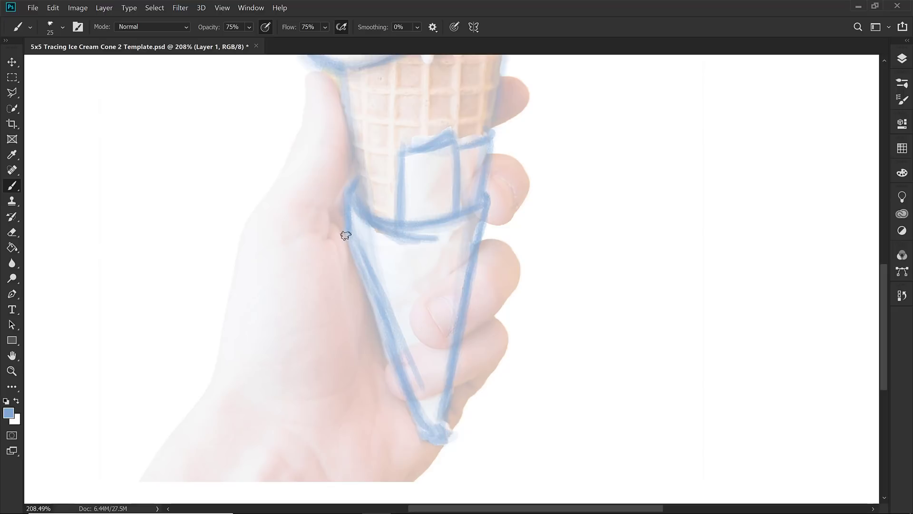
drag(348, 245, 434, 440)
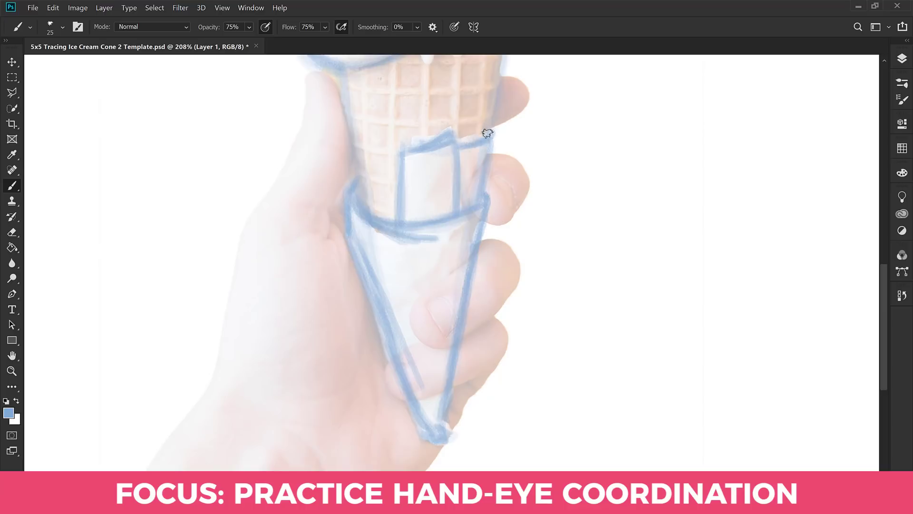
Trace both sides of the waffle cone between the lower scoop and the paper wrapper.
drag(467, 147, 424, 179)
drag(328, 153, 352, 291)
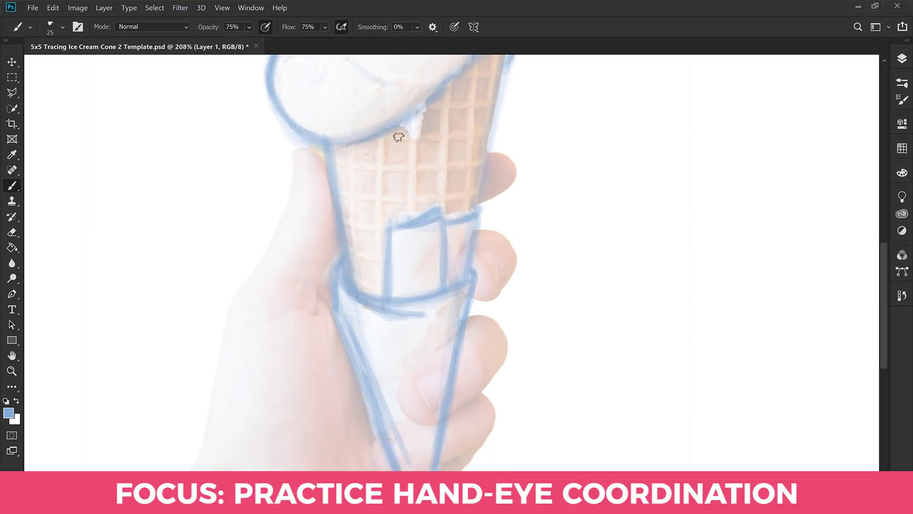
drag(423, 137, 415, 228)
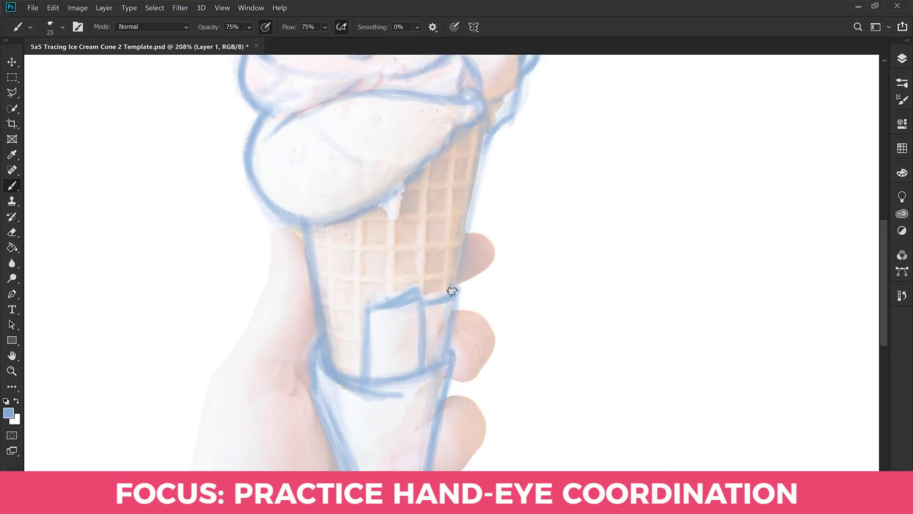
mouse_move(452, 291)
mouse_down()
mouse_move(481, 142)
mouse_move(449, 291)
mouse_up()
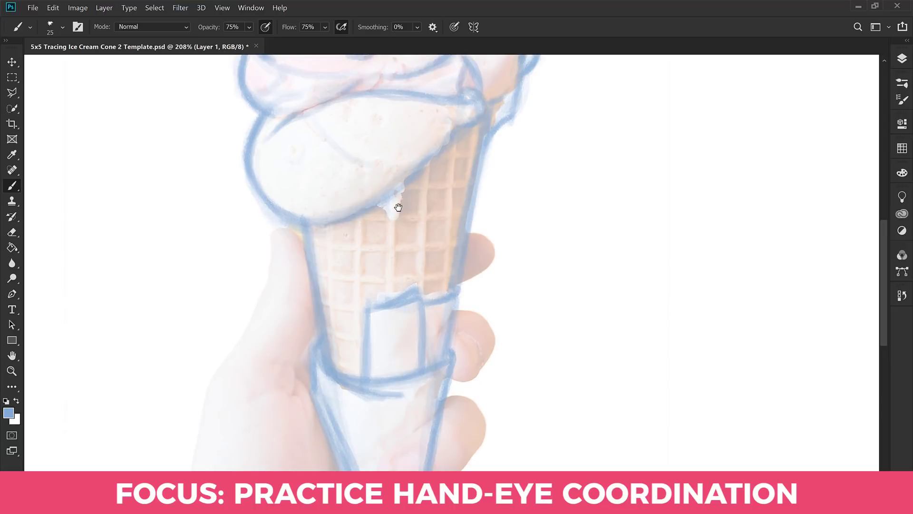
drag(403, 202, 410, 252)
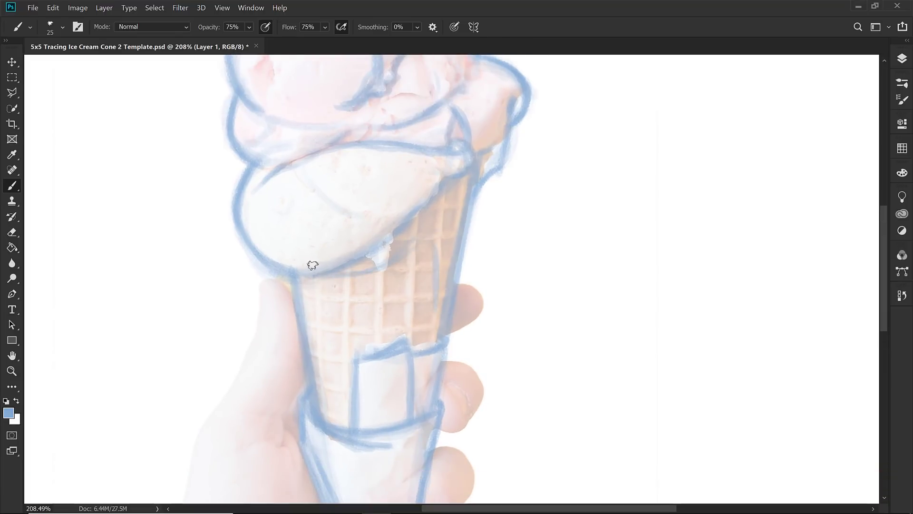
Unlock the photo layer, reduce its opacity to 15% and make Layer 1 active again.
drag(593, 227, 530, 194)
click(902, 58)
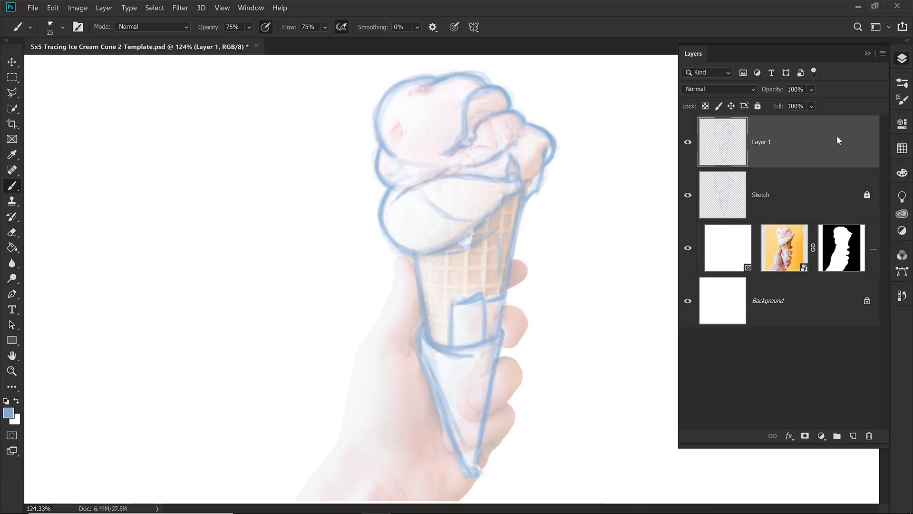
click(737, 249)
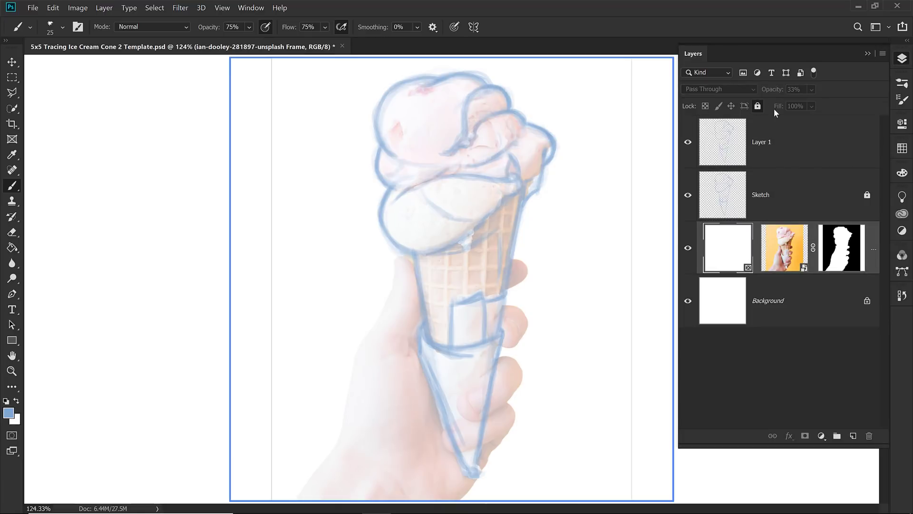
drag(779, 92, 771, 91)
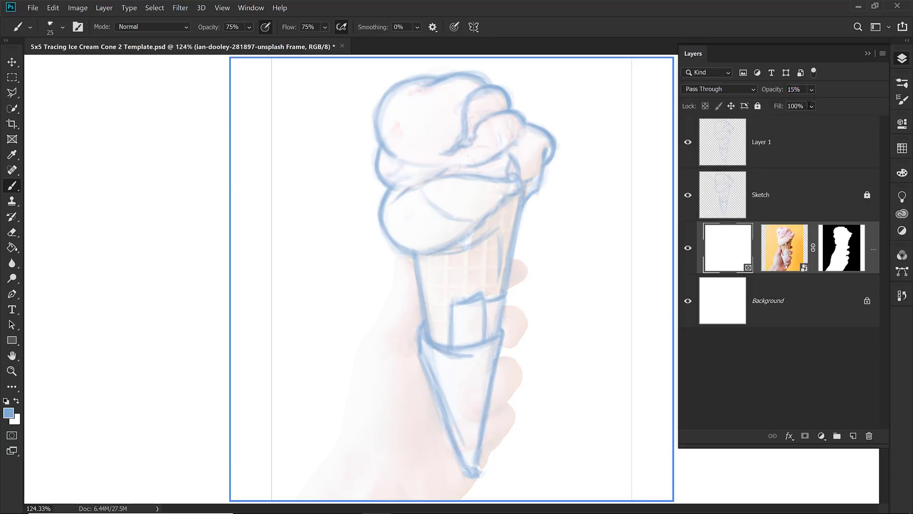
click(776, 151)
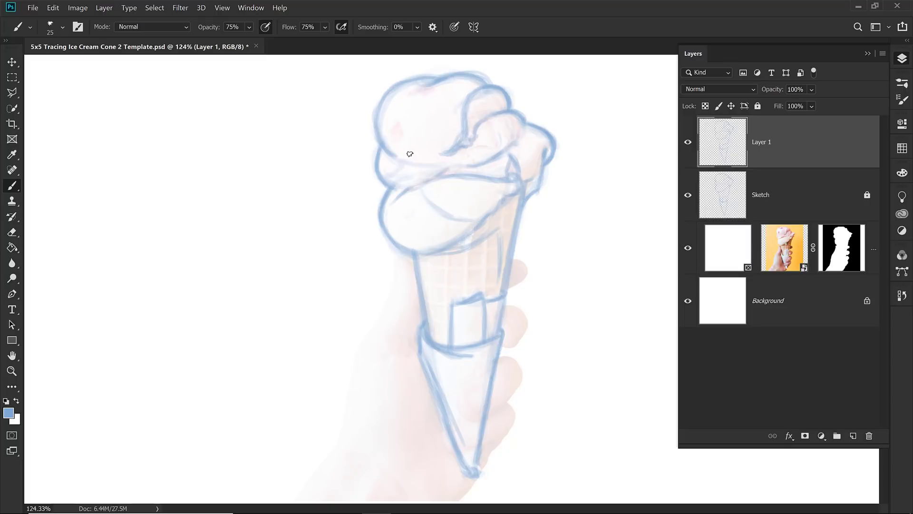
Set the Brush to 15 px, 85% opacity and 100% flow for finer line work on the scoops.
key(z)
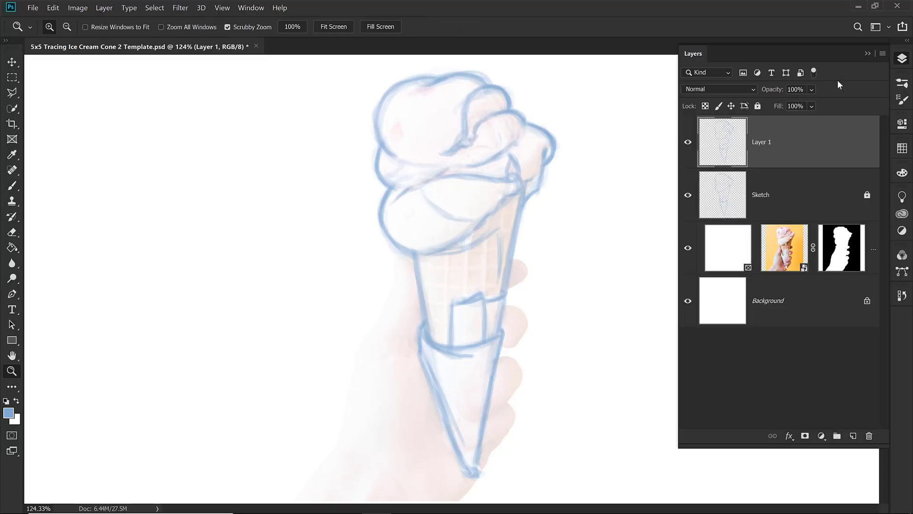
double_click(867, 52)
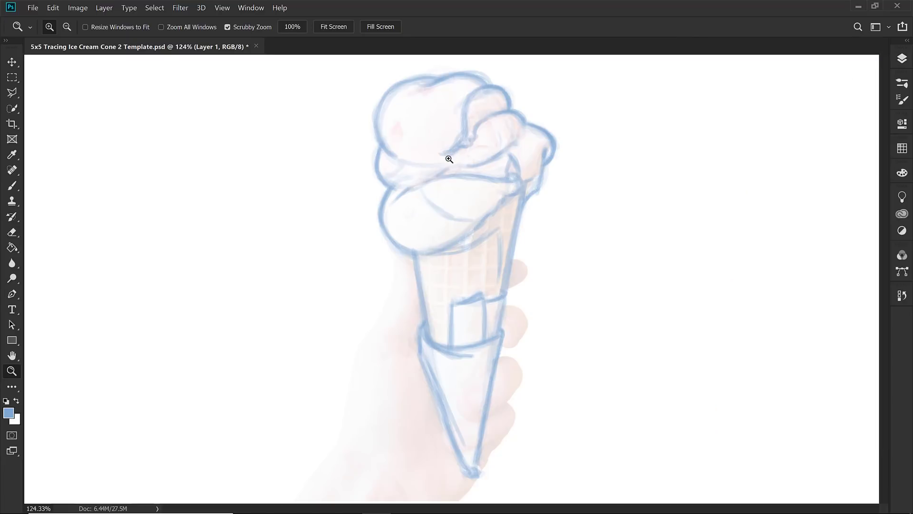
drag(450, 148, 460, 162)
key(space)
drag(503, 125, 496, 209)
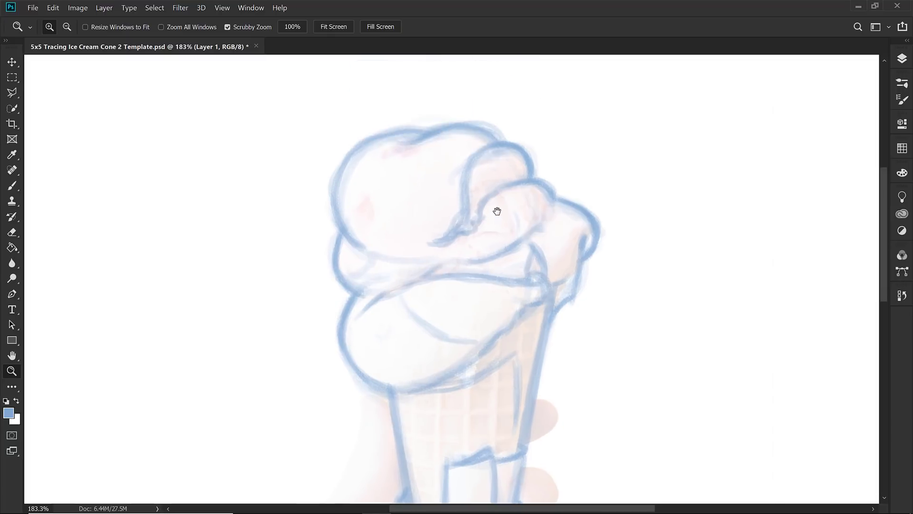
key(b)
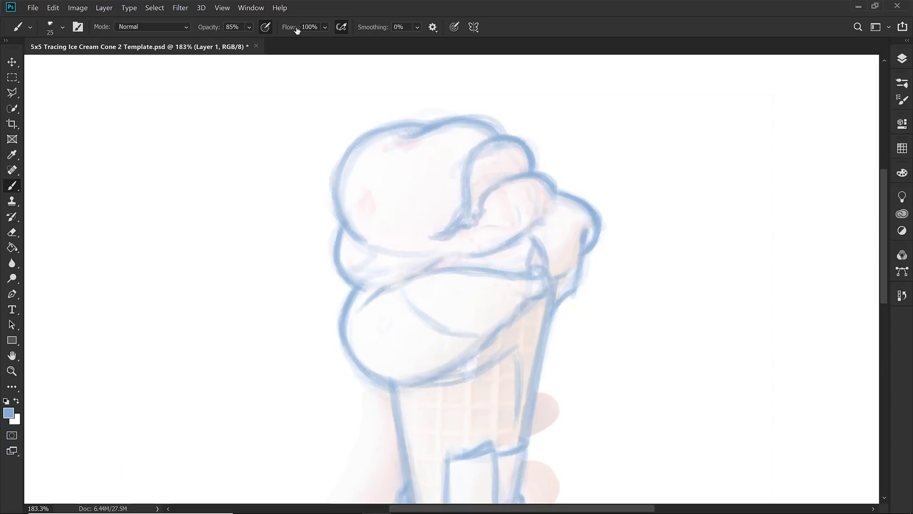
key(z)
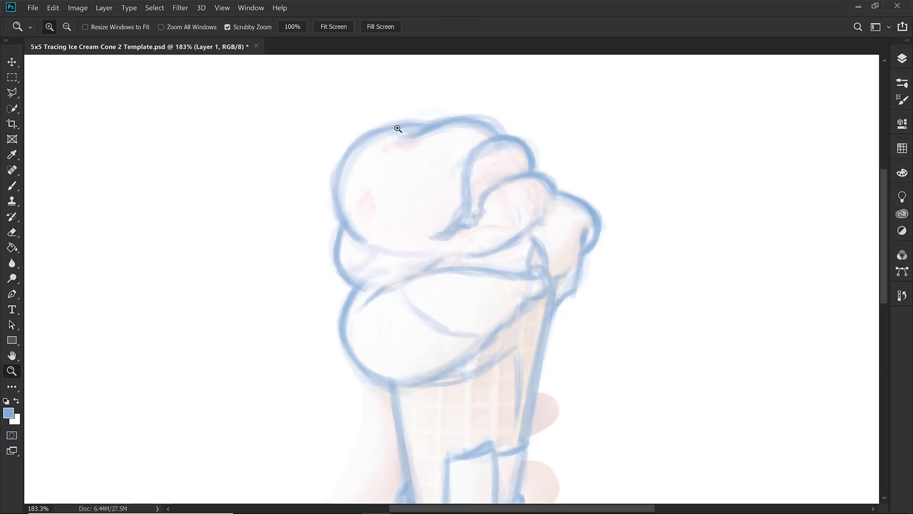
drag(416, 179, 428, 204)
drag(451, 237, 446, 224)
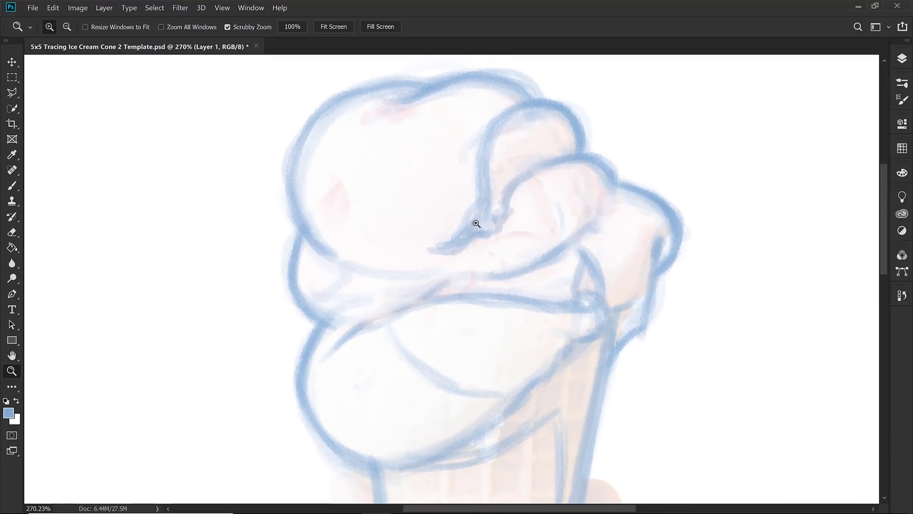
key(b)
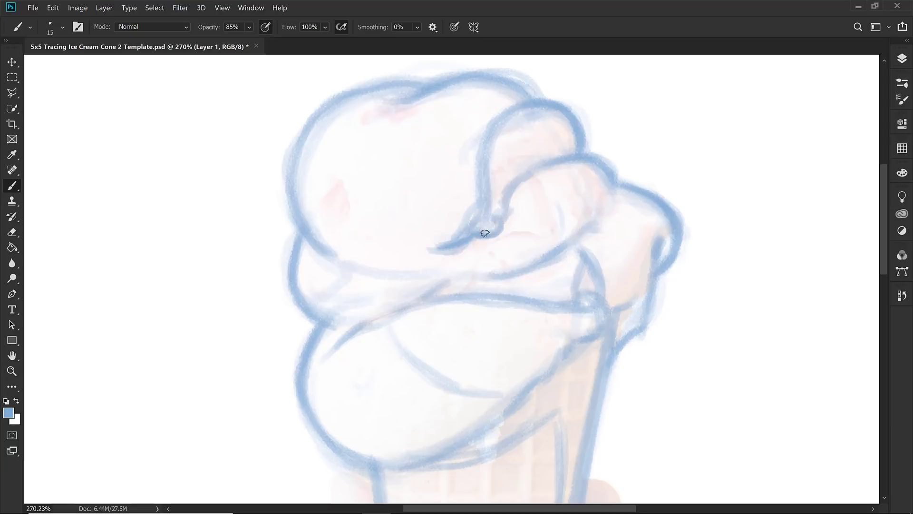
Refine the inner swirl folds of the upper scoop, including the small curls and pointed crease where they meet.
drag(512, 208, 500, 219)
drag(524, 173, 511, 189)
drag(579, 151, 526, 172)
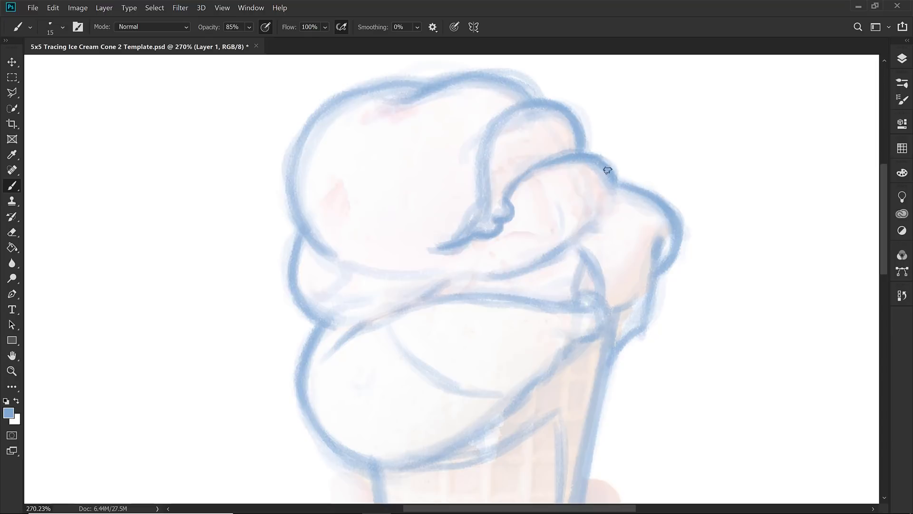
drag(470, 235, 438, 246)
mouse_move(490, 195)
mouse_down()
mouse_move(455, 238)
mouse_move(469, 228)
mouse_up()
mouse_move(485, 182)
mouse_down()
mouse_move(484, 200)
mouse_move(498, 116)
mouse_move(481, 162)
mouse_up()
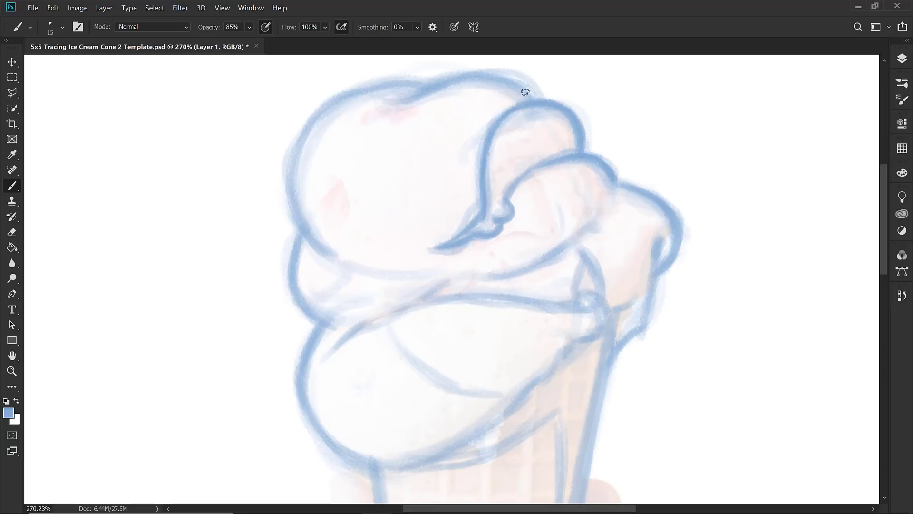
Retrace the upper scoop's crest and rounded left side with crisper strokes.
mouse_move(381, 97)
mouse_down()
mouse_move(433, 81)
mouse_move(390, 97)
mouse_up()
mouse_move(462, 78)
mouse_down()
mouse_move(516, 83)
mouse_move(473, 74)
mouse_move(498, 76)
mouse_up()
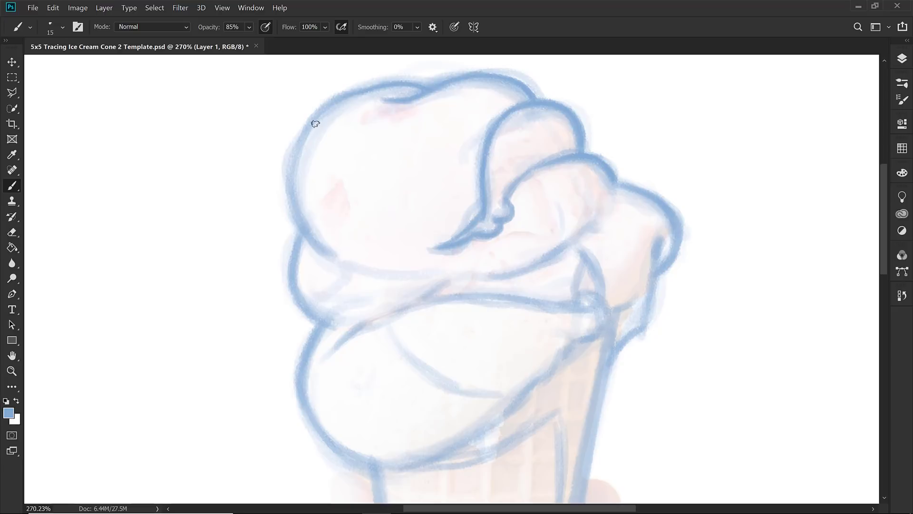
mouse_move(341, 96)
mouse_down()
mouse_move(301, 132)
mouse_move(293, 178)
mouse_move(303, 222)
mouse_move(320, 251)
mouse_up()
mouse_move(296, 151)
mouse_down()
mouse_move(294, 186)
mouse_move(296, 150)
mouse_move(319, 115)
mouse_move(293, 201)
mouse_move(298, 145)
mouse_move(343, 98)
mouse_up()
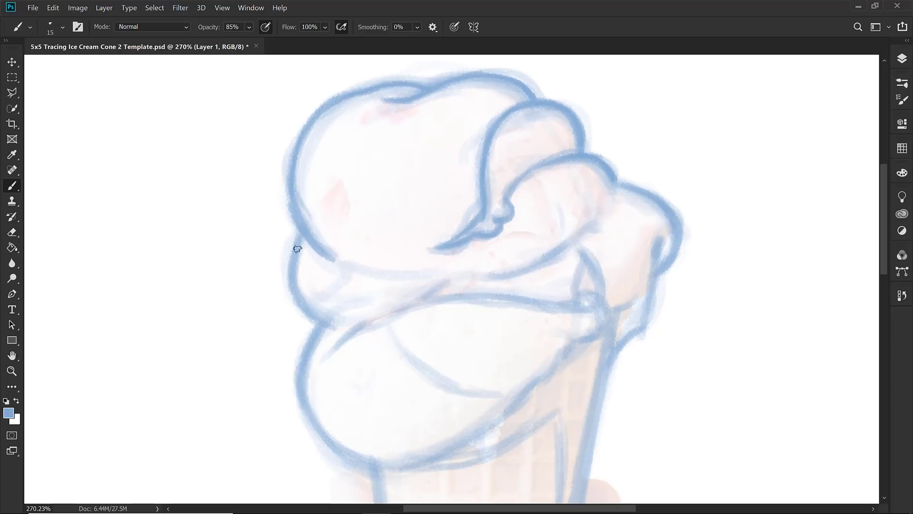
Sharpen the middle scoop's left bulge, the underside of the swirl, and the drips hanging over the cone's right edge.
mouse_move(294, 261)
mouse_down()
mouse_move(304, 299)
mouse_move(297, 290)
mouse_move(320, 318)
mouse_up()
mouse_move(443, 280)
mouse_down()
mouse_move(419, 303)
mouse_move(456, 276)
mouse_move(507, 276)
mouse_move(461, 273)
mouse_move(496, 271)
mouse_move(461, 278)
mouse_move(485, 279)
mouse_move(555, 253)
mouse_move(543, 259)
mouse_move(614, 206)
mouse_move(592, 225)
mouse_up()
mouse_move(592, 190)
mouse_down()
mouse_move(588, 229)
mouse_move(589, 222)
mouse_move(604, 228)
mouse_move(596, 221)
mouse_move(618, 191)
mouse_up()
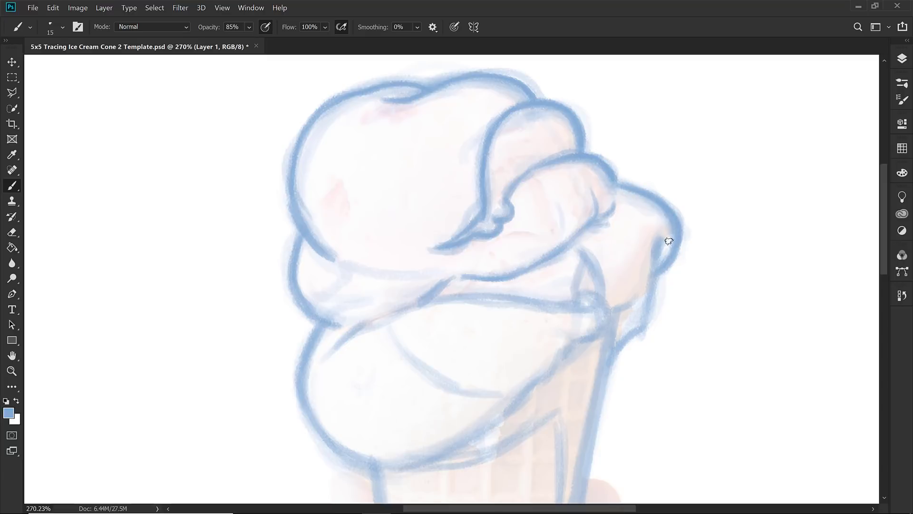
mouse_move(653, 283)
mouse_down()
mouse_move(642, 322)
mouse_move(648, 303)
mouse_move(614, 347)
mouse_up()
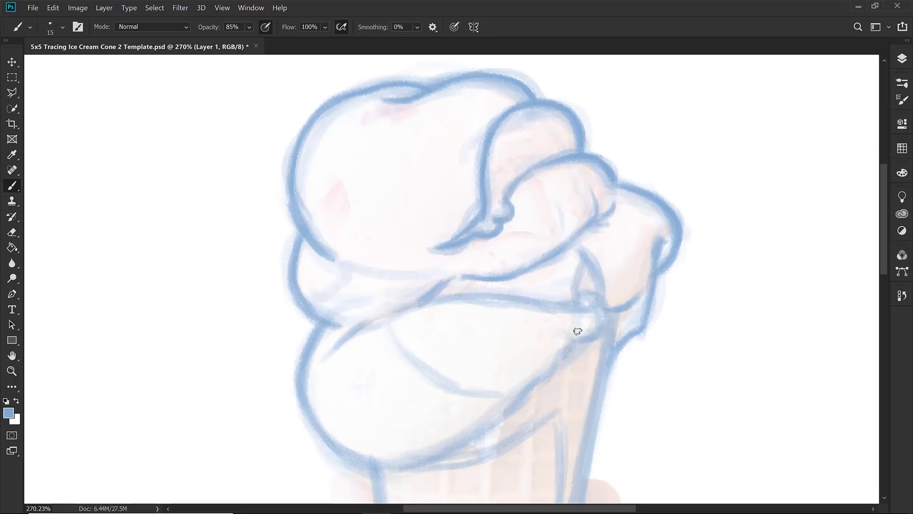
drag(560, 335, 595, 279)
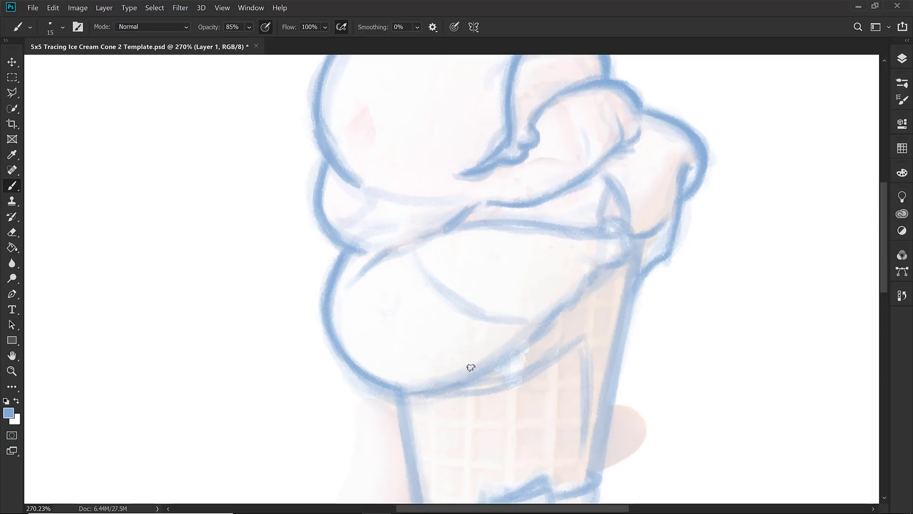
Refine the lower scoop's outline, with its upper-left crease, rounded left side and ragged edge over the waffle cone.
drag(504, 351, 539, 327)
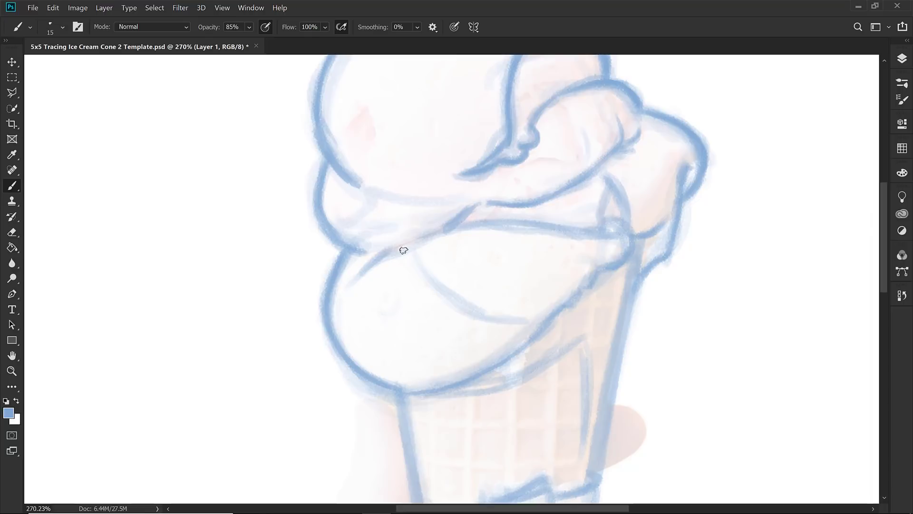
drag(380, 255, 362, 271)
drag(381, 378, 333, 342)
drag(544, 326, 564, 312)
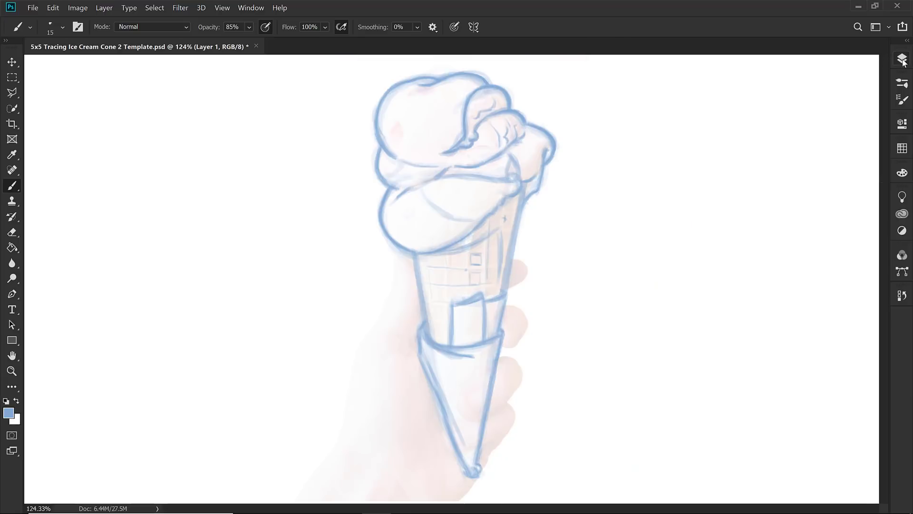
Add a new layer above Layer 1 and set the Brush to 90 px and 25% opacity for shading.
click(902, 59)
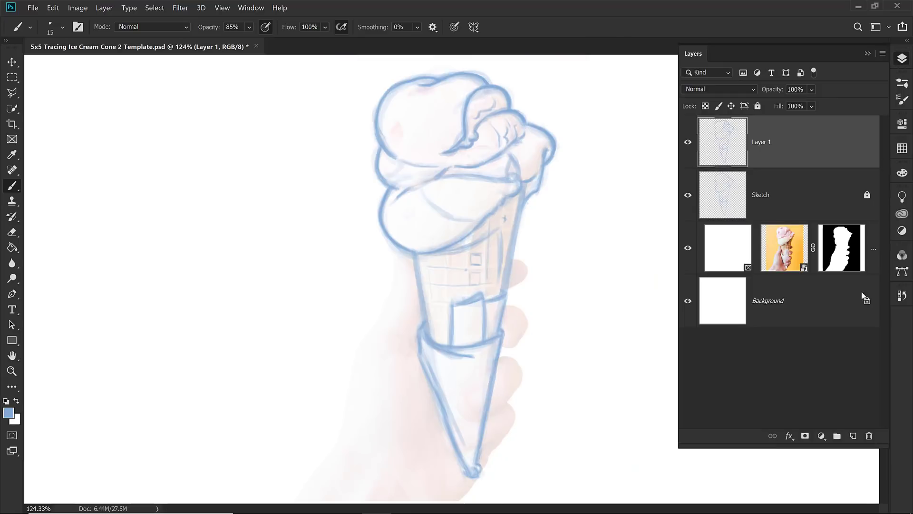
click(853, 436)
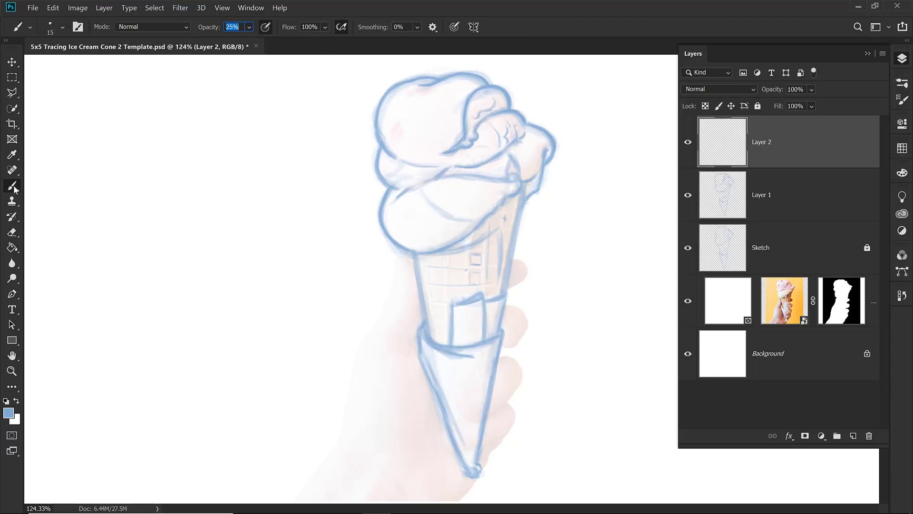
key(period)
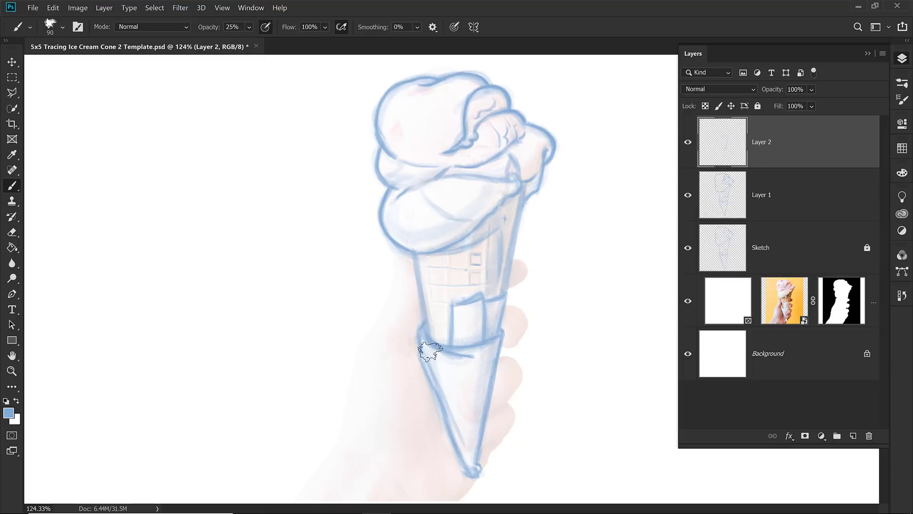
Shade the scoops, waffle cone and paper wrapper with broad light strokes, and hide the photo layer.
mouse_move(431, 348)
mouse_down()
mouse_move(467, 455)
mouse_move(488, 357)
mouse_up()
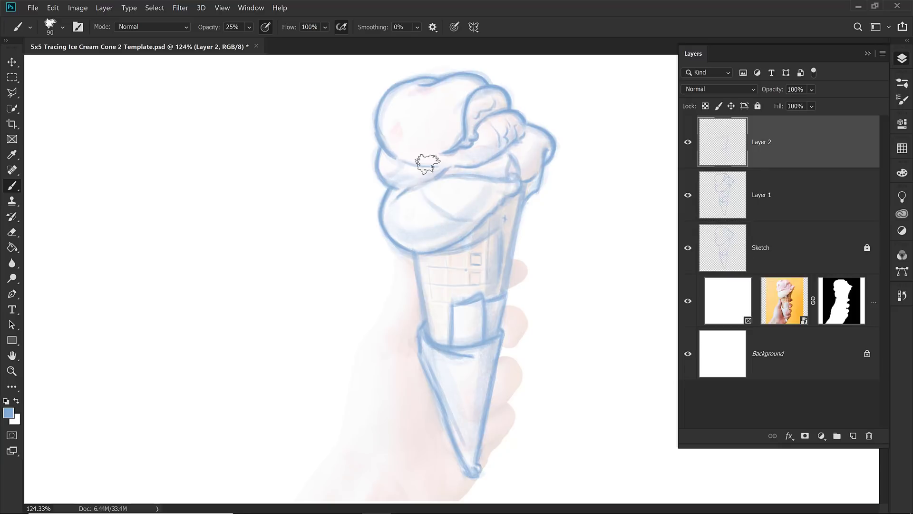
drag(397, 96, 394, 131)
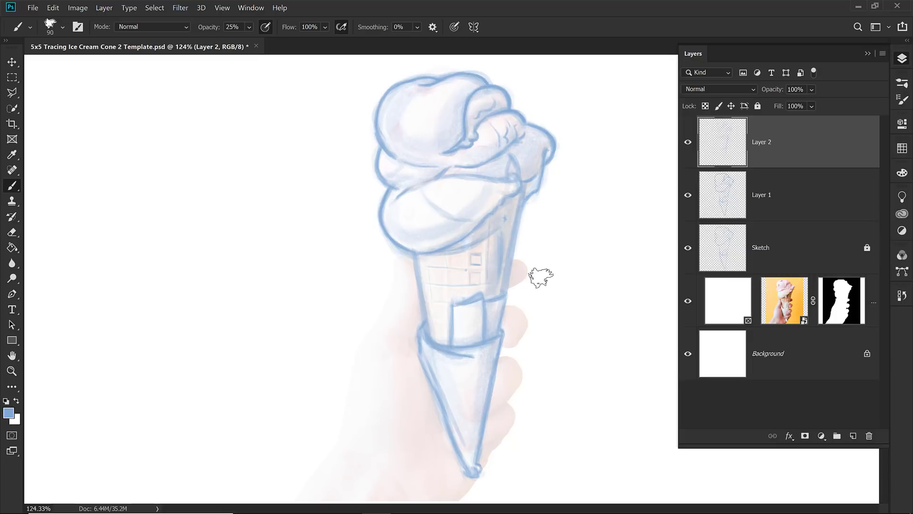
click(687, 301)
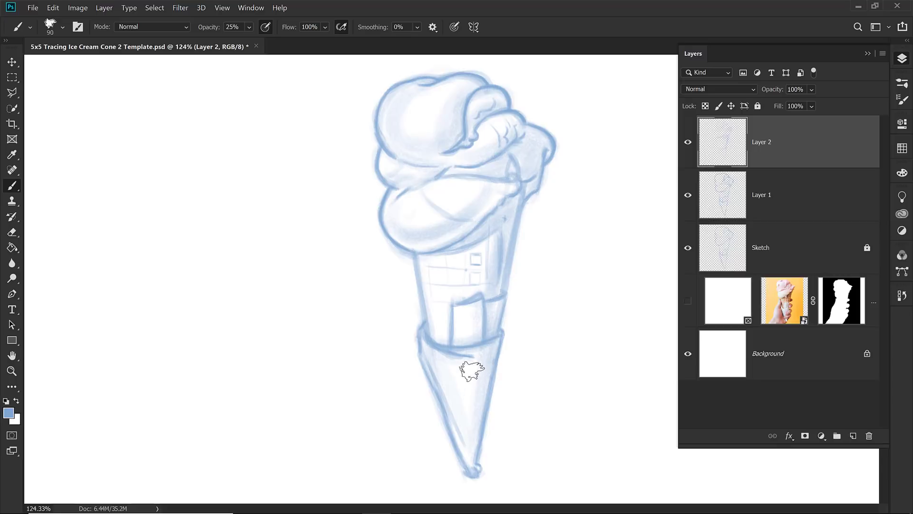
mouse_move(475, 389)
mouse_down()
mouse_move(481, 354)
mouse_move(469, 442)
mouse_move(479, 354)
mouse_move(468, 444)
mouse_move(493, 222)
mouse_up()
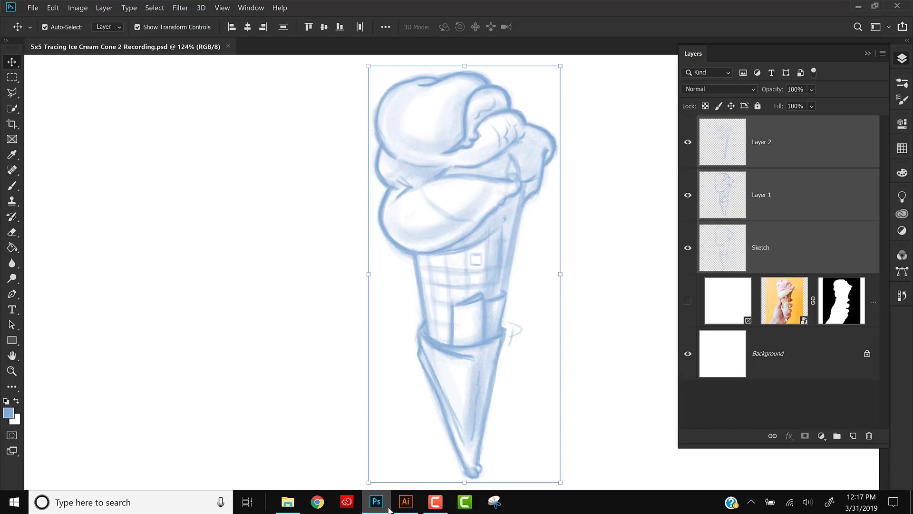
Switch to Illustrator and create a new 5 x 5 in portrait document in CMYK at 300 ppi.
click(405, 503)
click(59, 9)
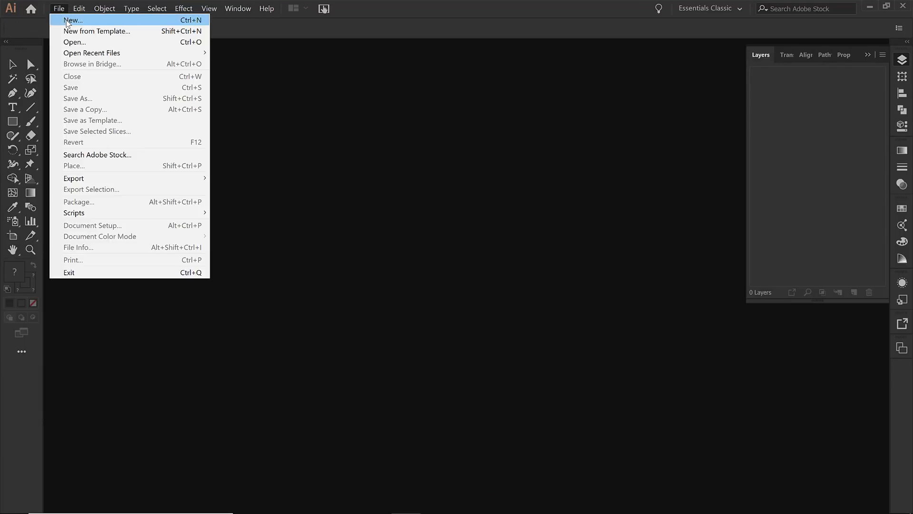
click(67, 21)
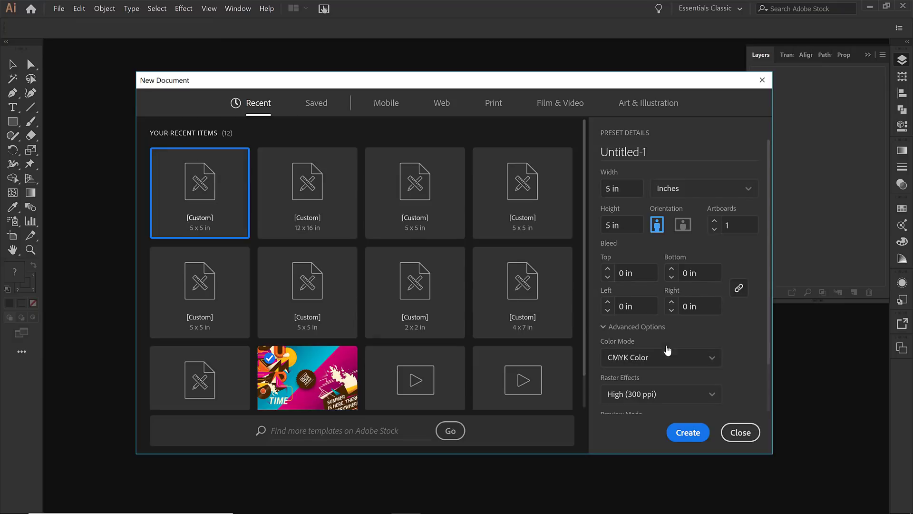
scroll(689, 198, down, 2)
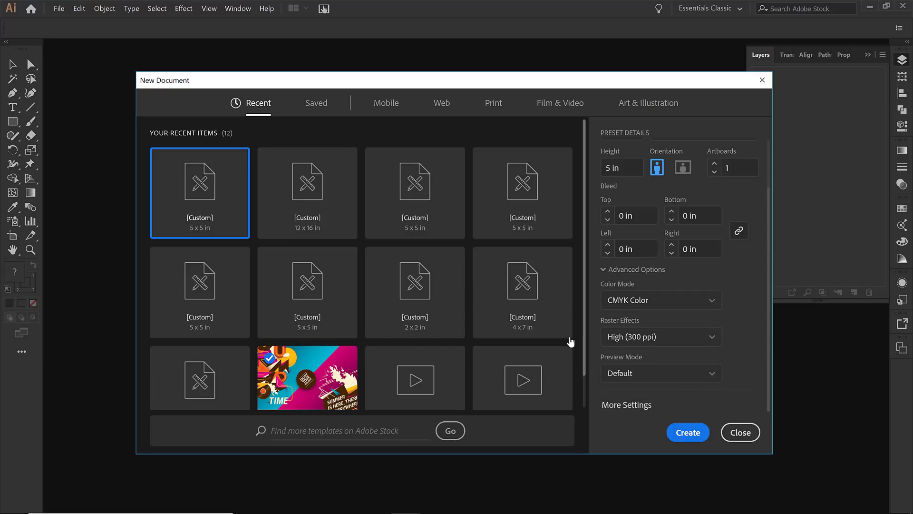
click(609, 270)
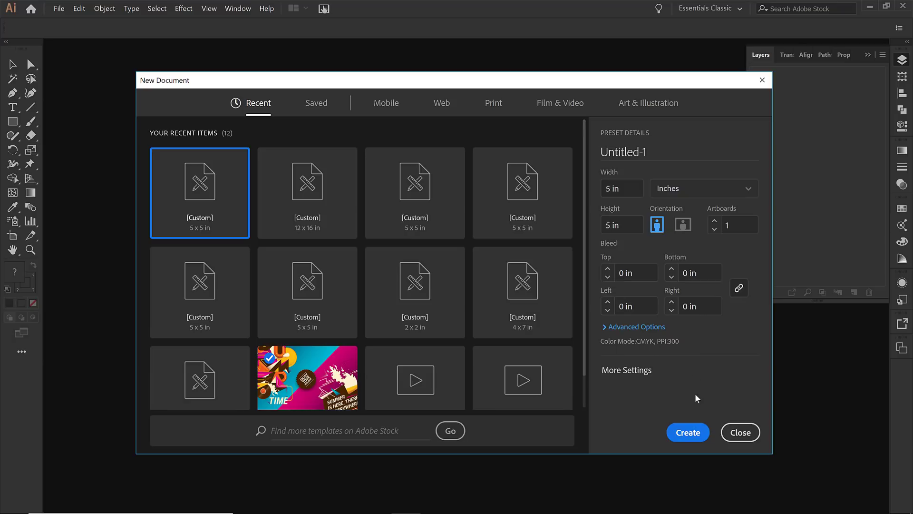
click(691, 433)
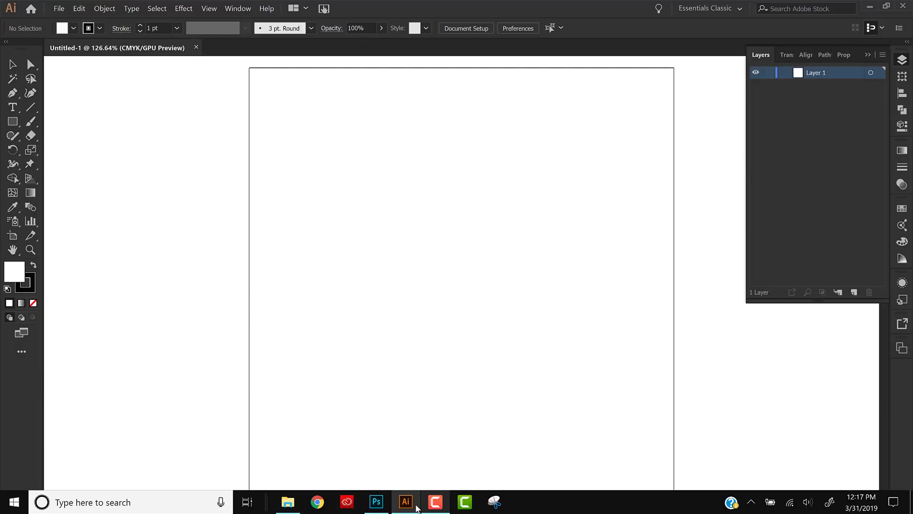
Transfer the three selected sketch layers from the Photoshop file onto the new Illustrator artboard.
click(377, 502)
mouse_move(473, 225)
mouse_down()
mouse_move(428, 505)
mouse_move(437, 278)
mouse_move(456, 282)
mouse_up()
click(405, 503)
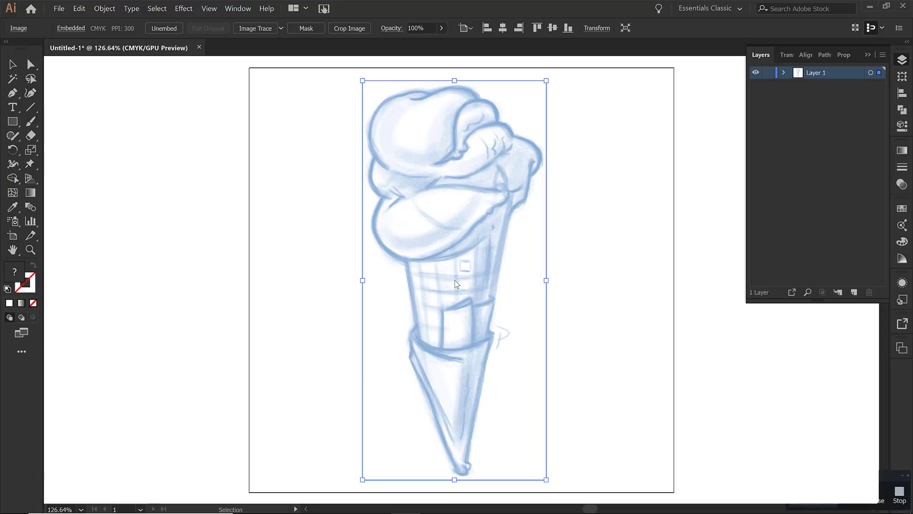
Align the sketch image to the artboard, centering it both horizontally and vertically.
click(466, 28)
click(476, 42)
click(465, 28)
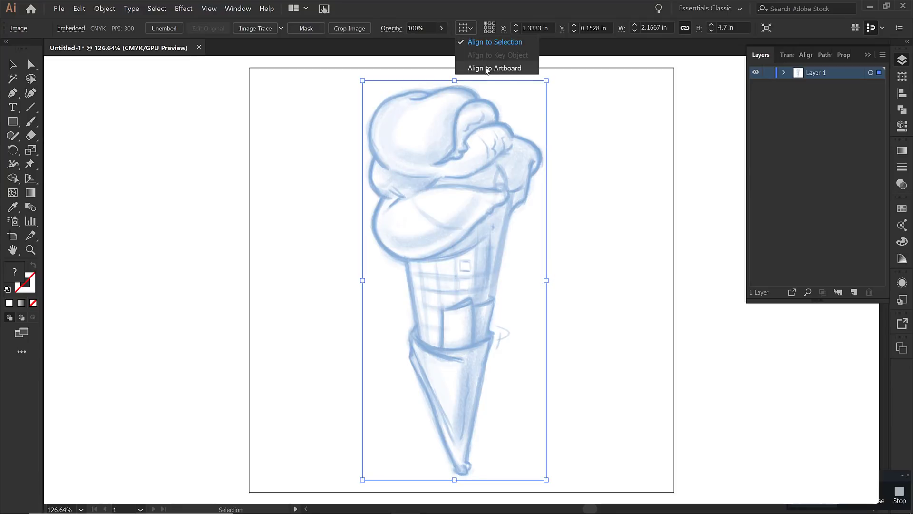
click(495, 68)
click(502, 28)
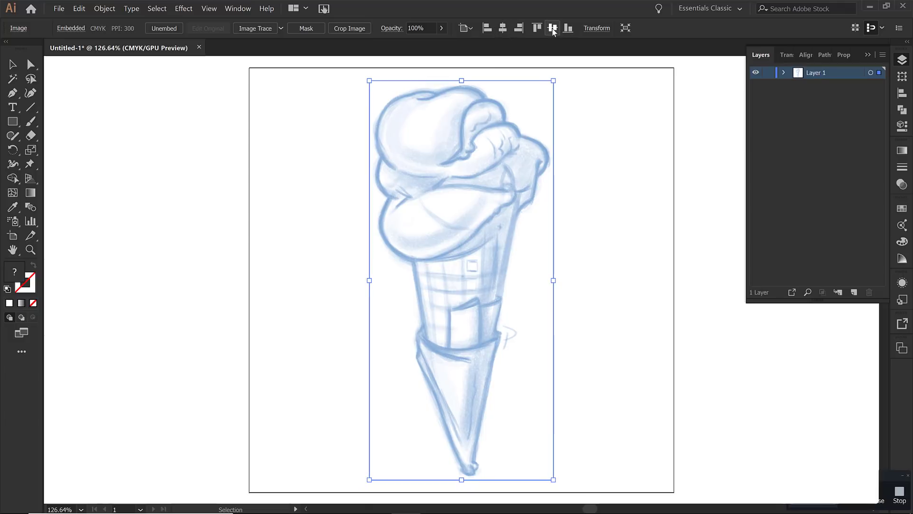
click(553, 29)
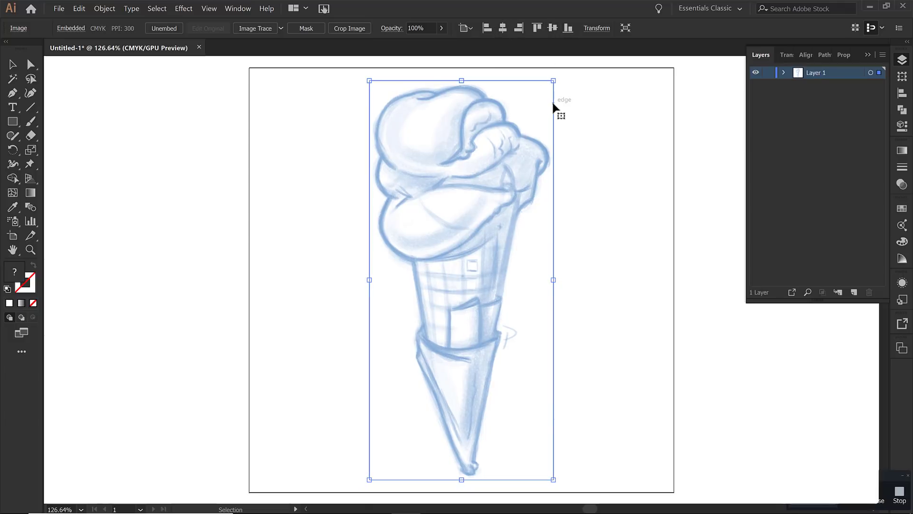
Reduce the sketch image's opacity to 33% and deselect it.
click(901, 185)
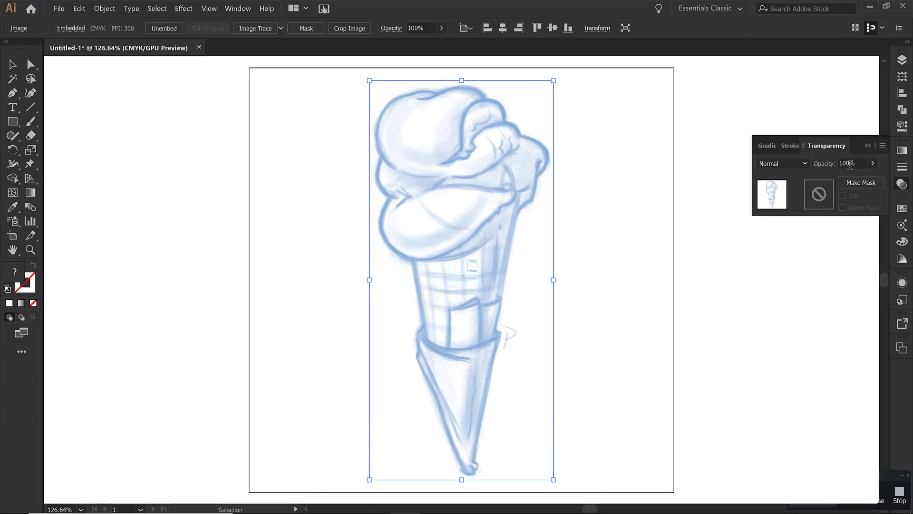
click(851, 164)
text(33)
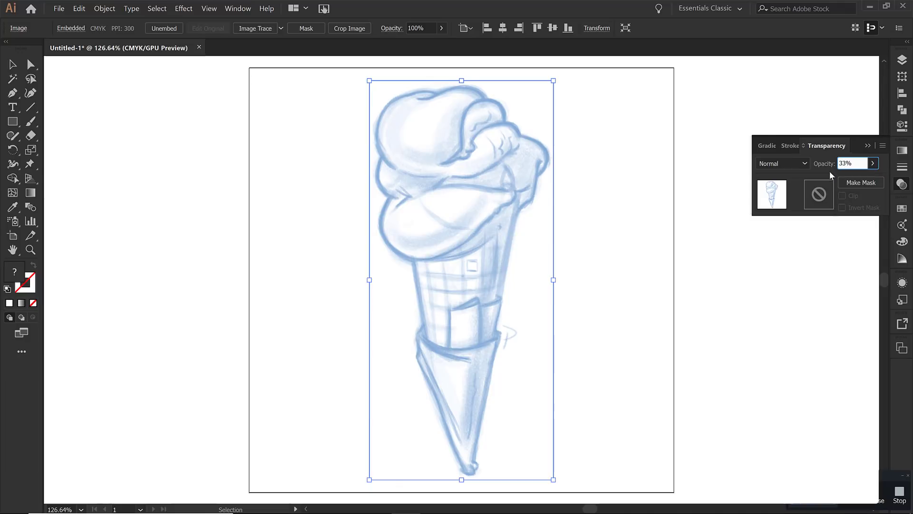
key(Return)
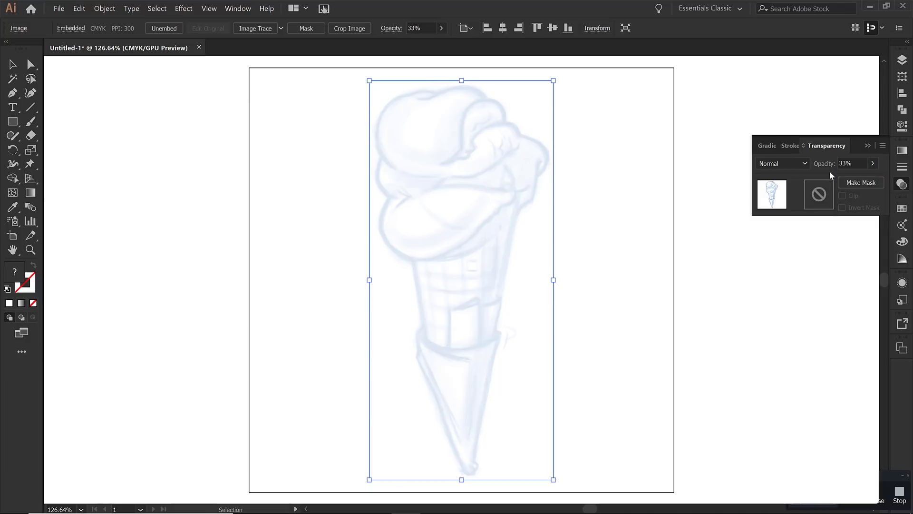
click(615, 296)
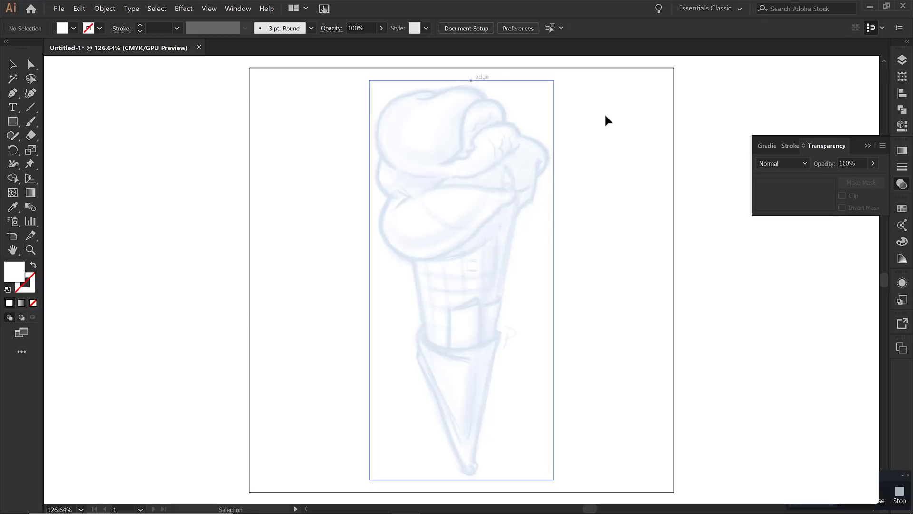
Lock Layer 1 and add a new layer above it named "Ice Cream- Pencil".
click(903, 59)
click(854, 292)
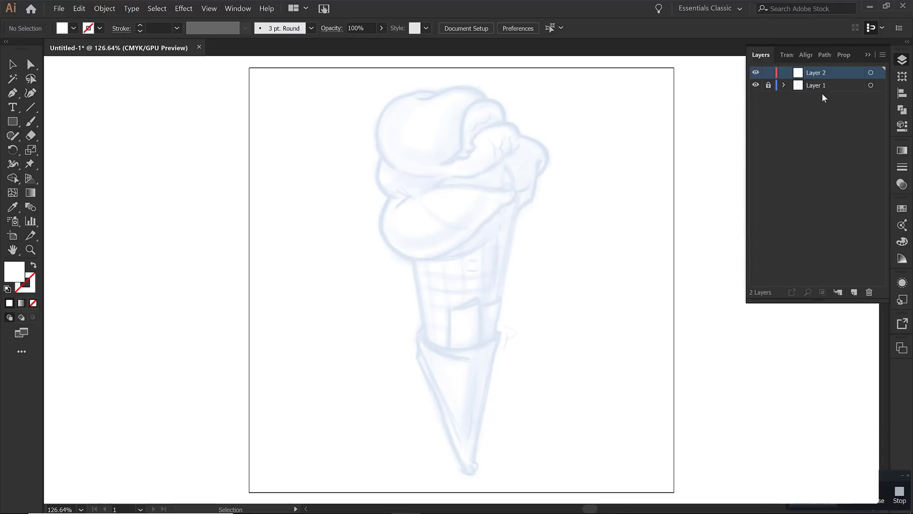
double_click(817, 75)
text(Ice Cream- Pencil)
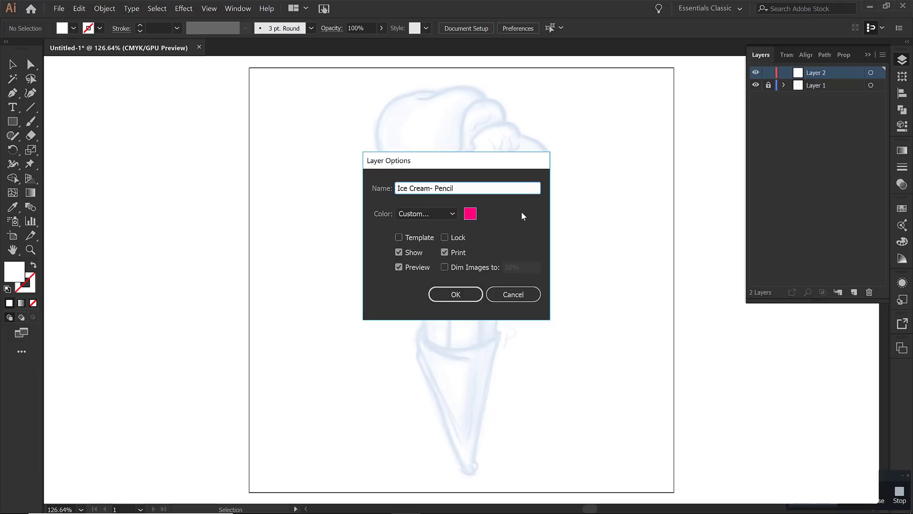
click(459, 296)
Save the document as an Illustrator CC file.
click(59, 10)
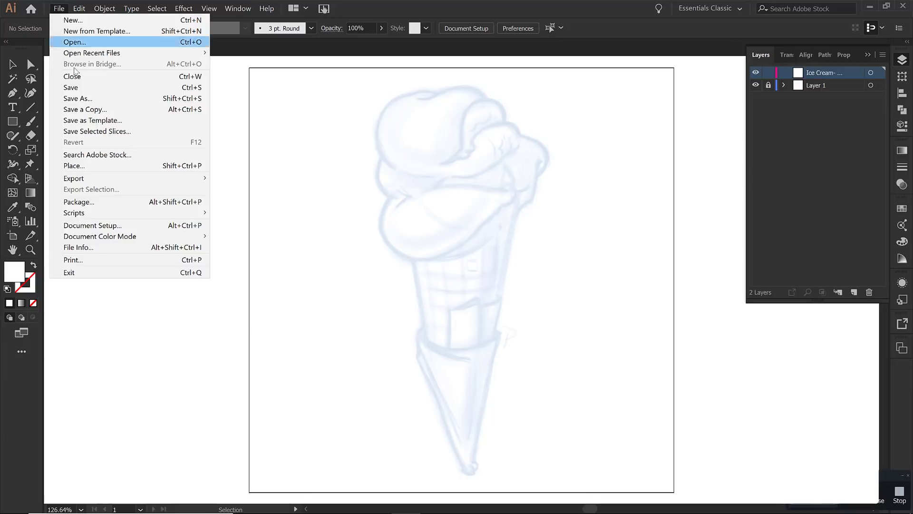
click(75, 88)
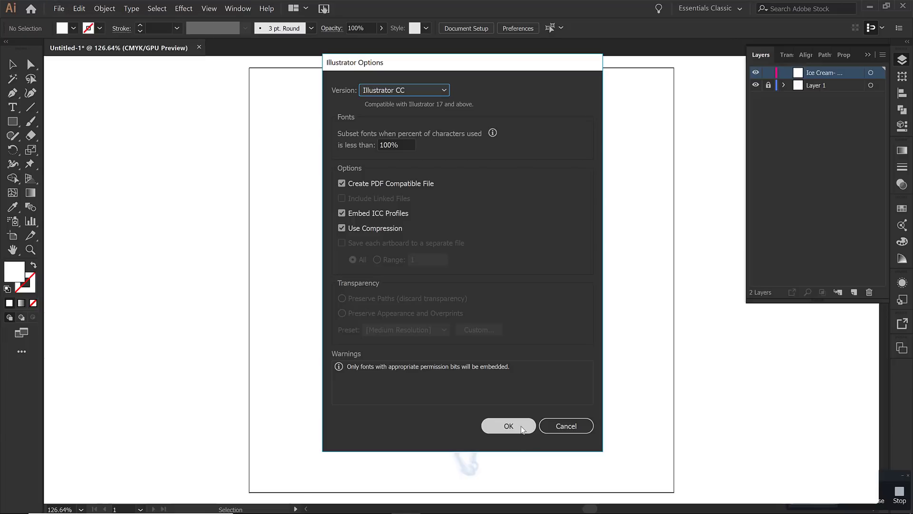